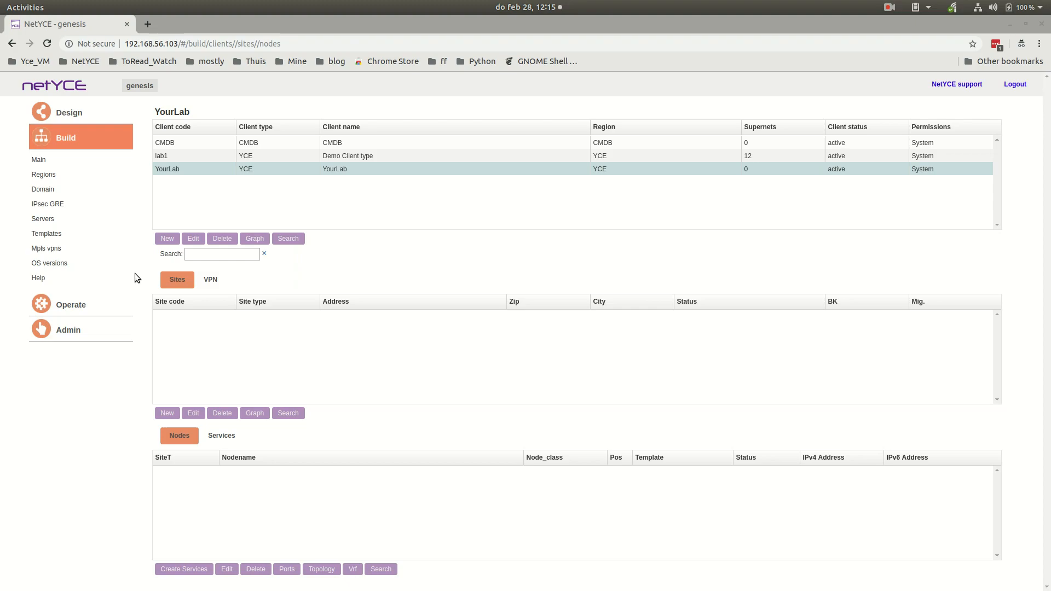
# - Open the region list and review the server, custom and reserve settings of the YCE region
pyautogui.click(49, 175)
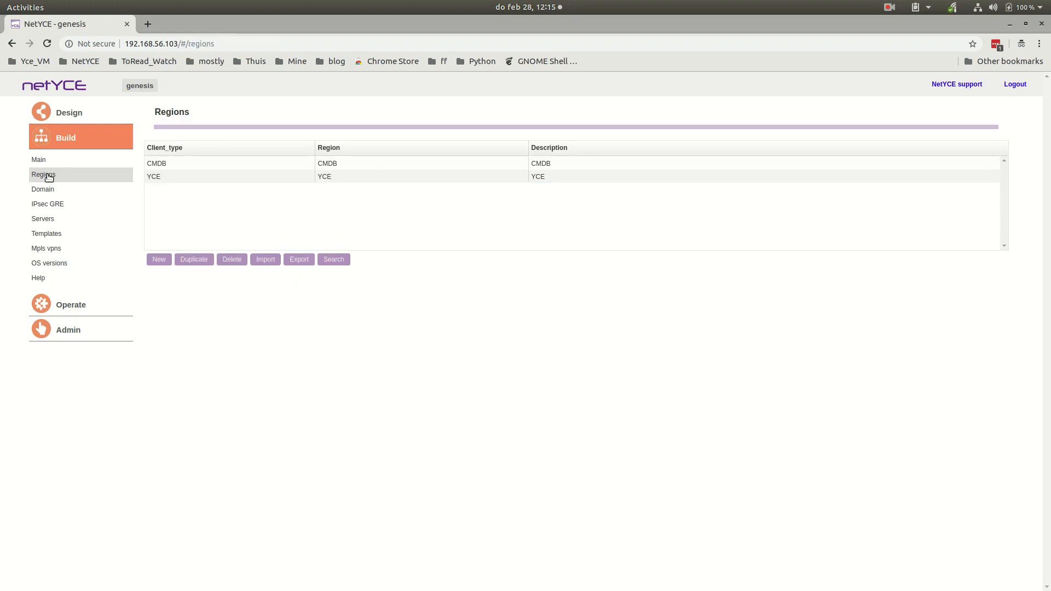
pyautogui.click(273, 174)
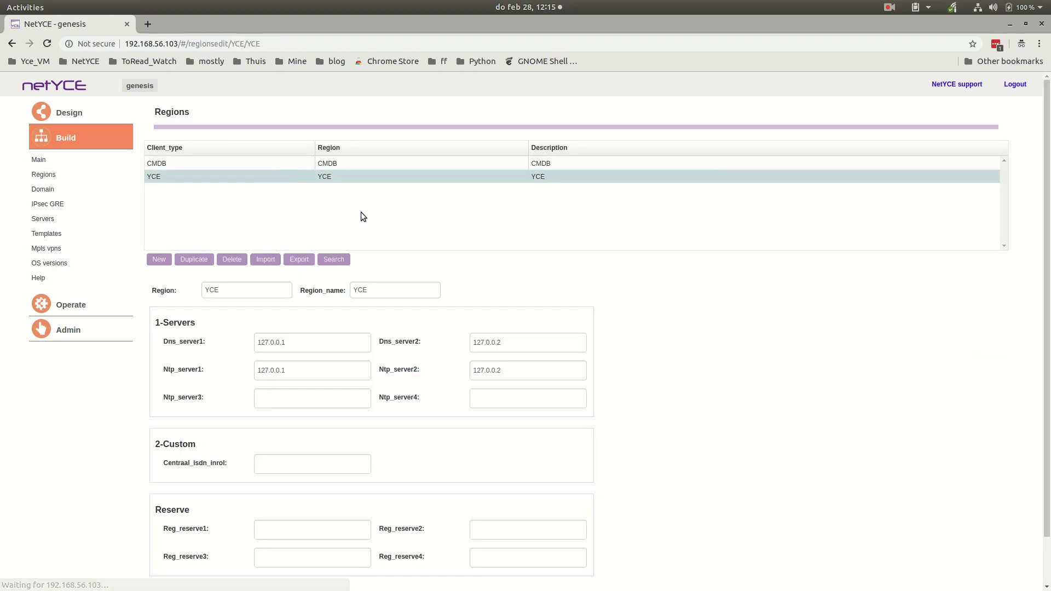
pyautogui.scroll(-1, 580, 384)
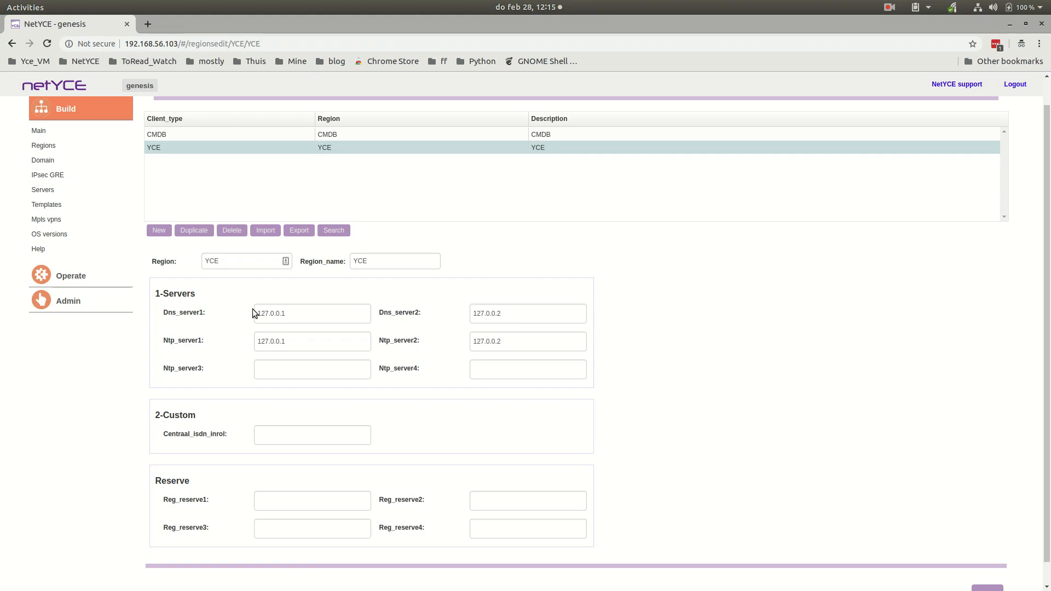
# - Review the management, user and routing settings of the YCE domain
pyautogui.click(49, 162)
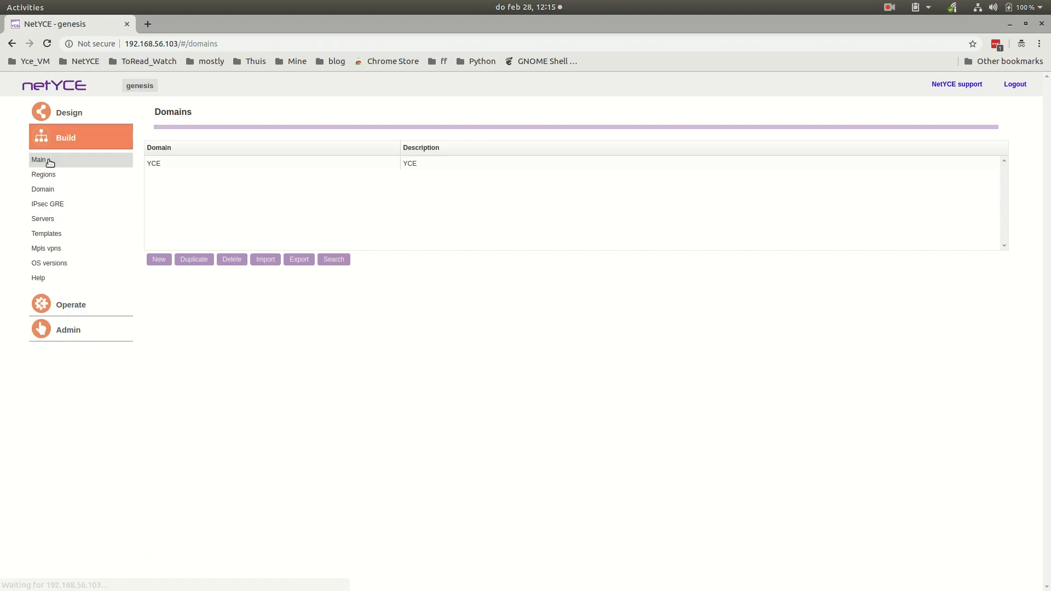
pyautogui.click(181, 164)
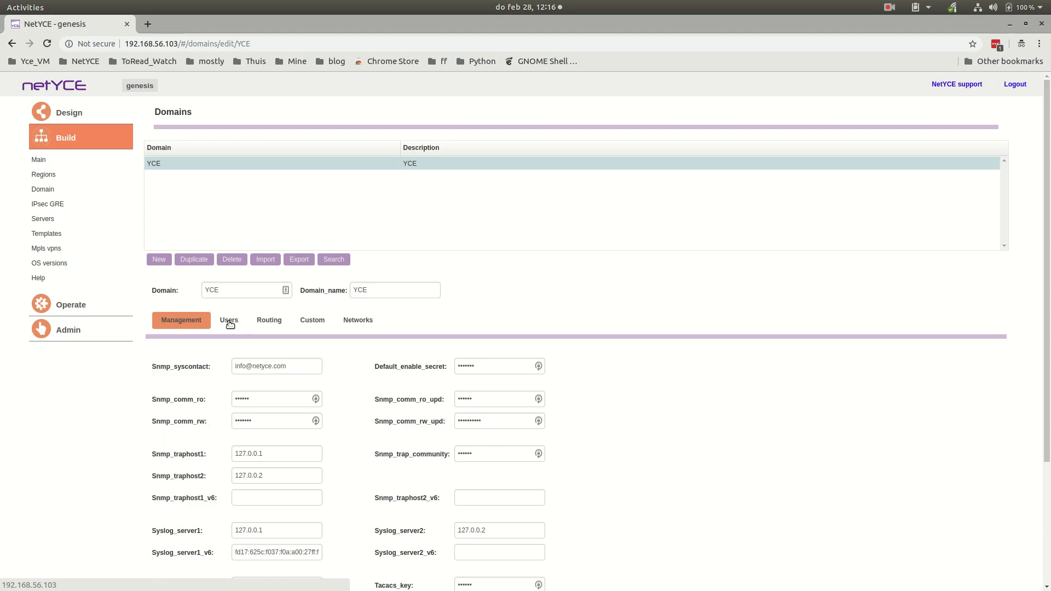
pyautogui.scroll(-3, 248, 386)
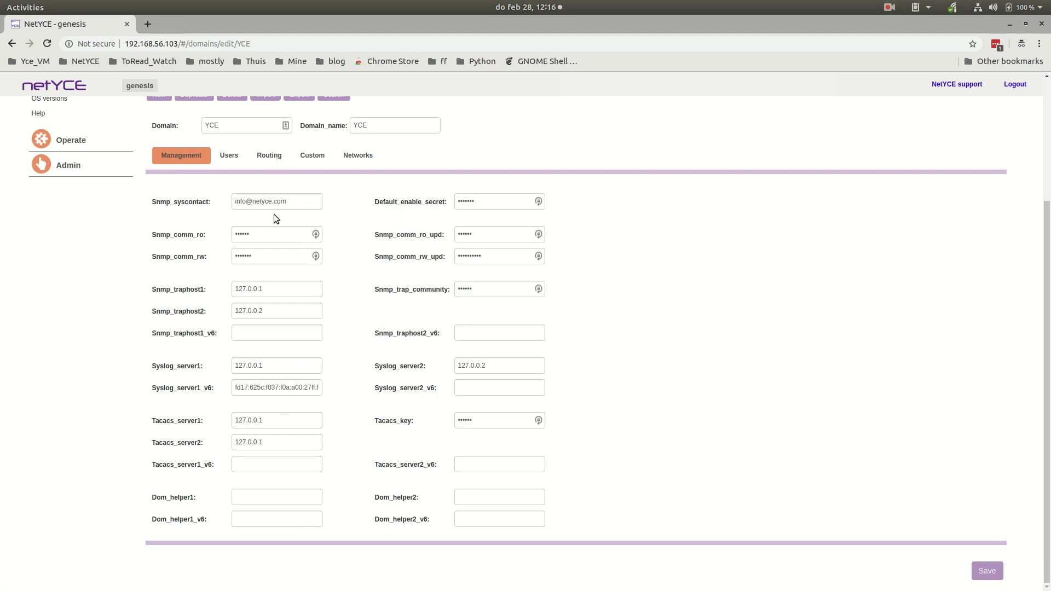
pyautogui.click(229, 159)
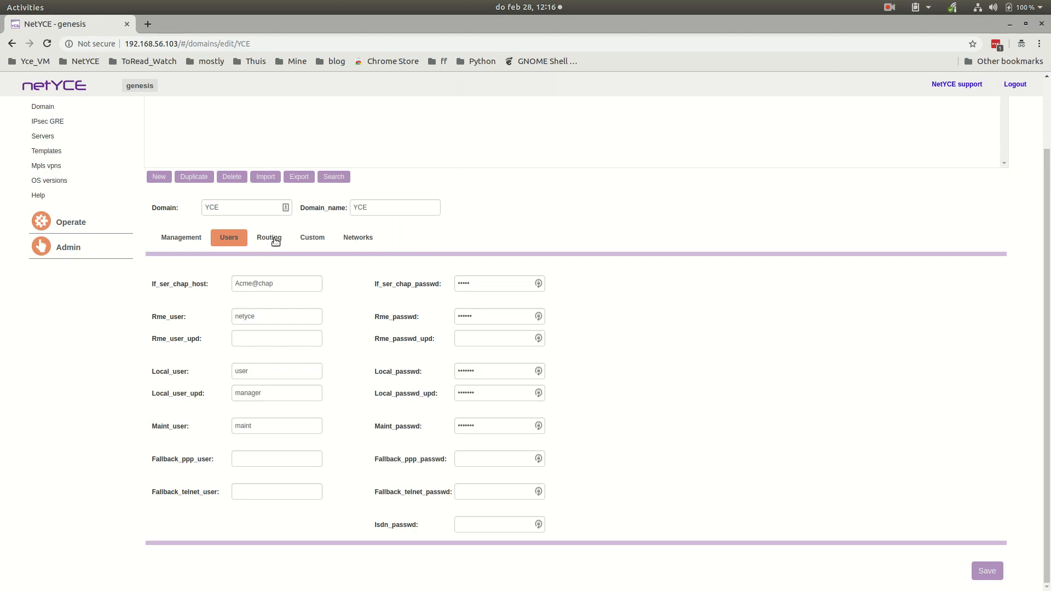
pyautogui.click(274, 239)
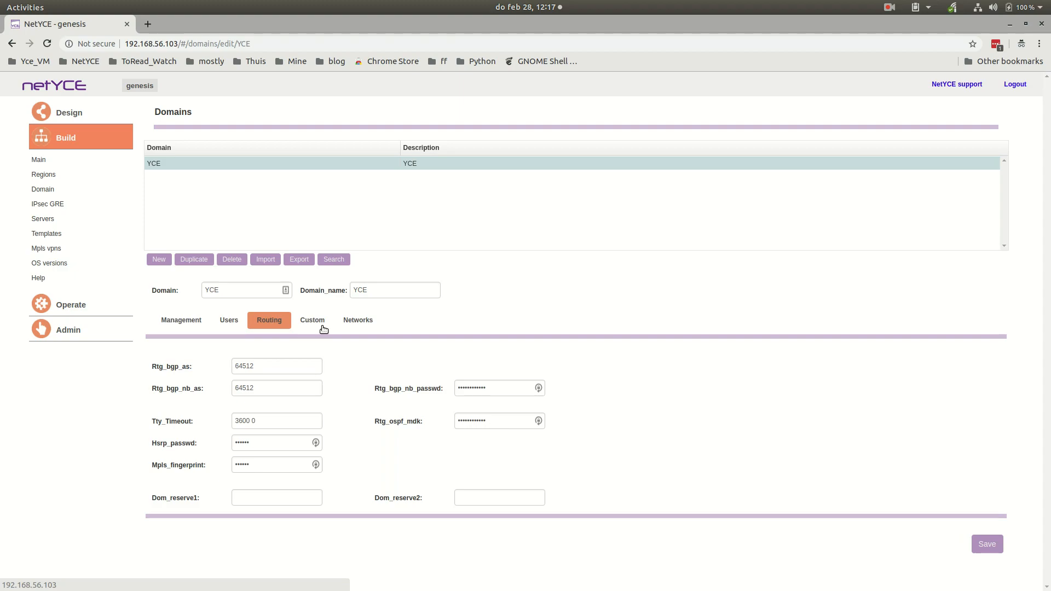
# - Examine the details of the MGMT VRF among the MPLS VPNs
pyautogui.click(48, 248)
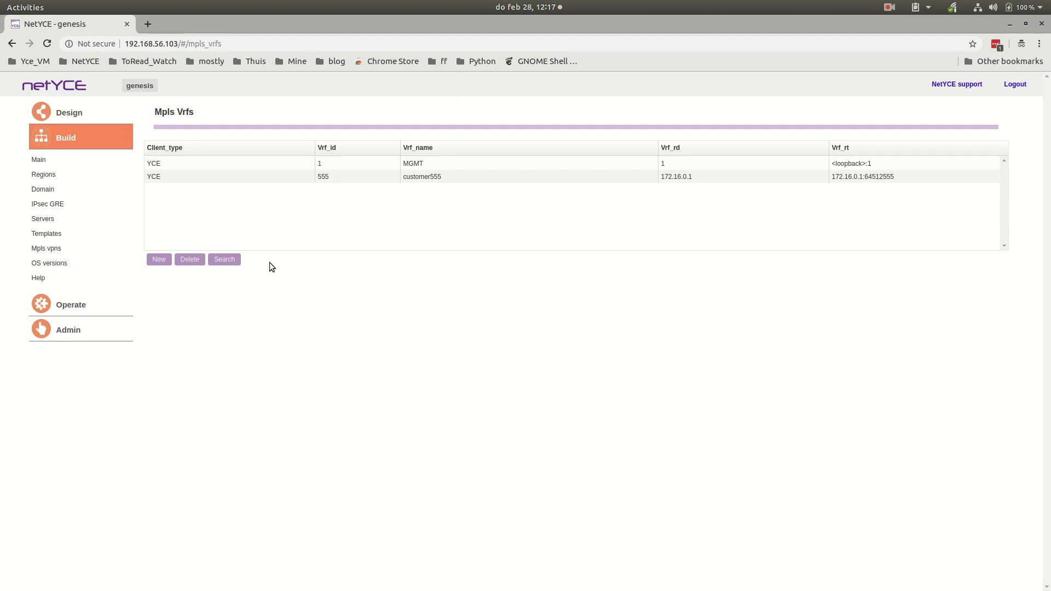
pyautogui.click(276, 164)
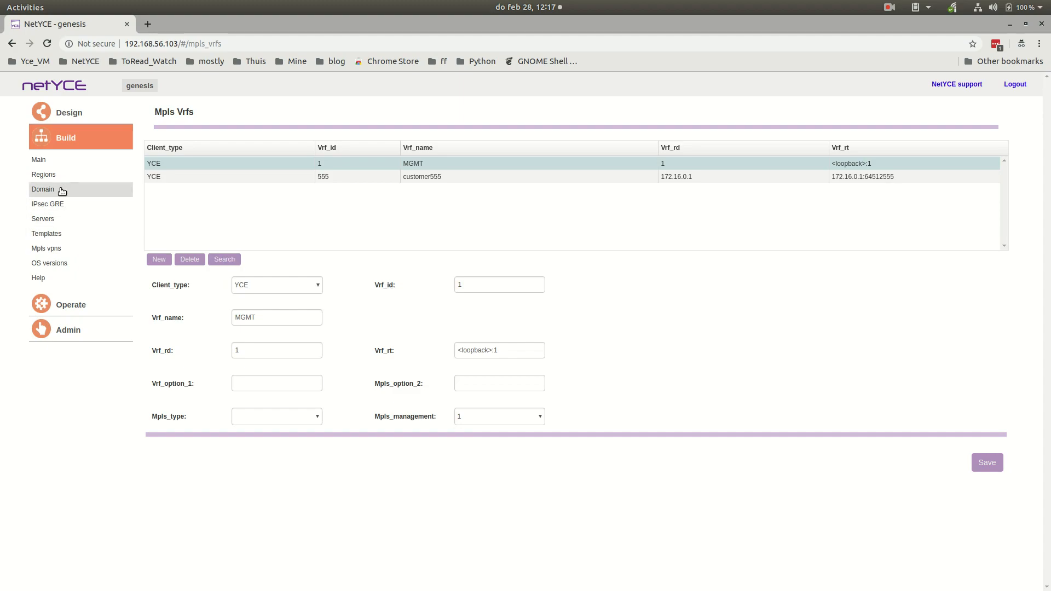
# - Review the client data, supernets and custom attributes of the YourLab client, then close its edit form
pyautogui.click(46, 161)
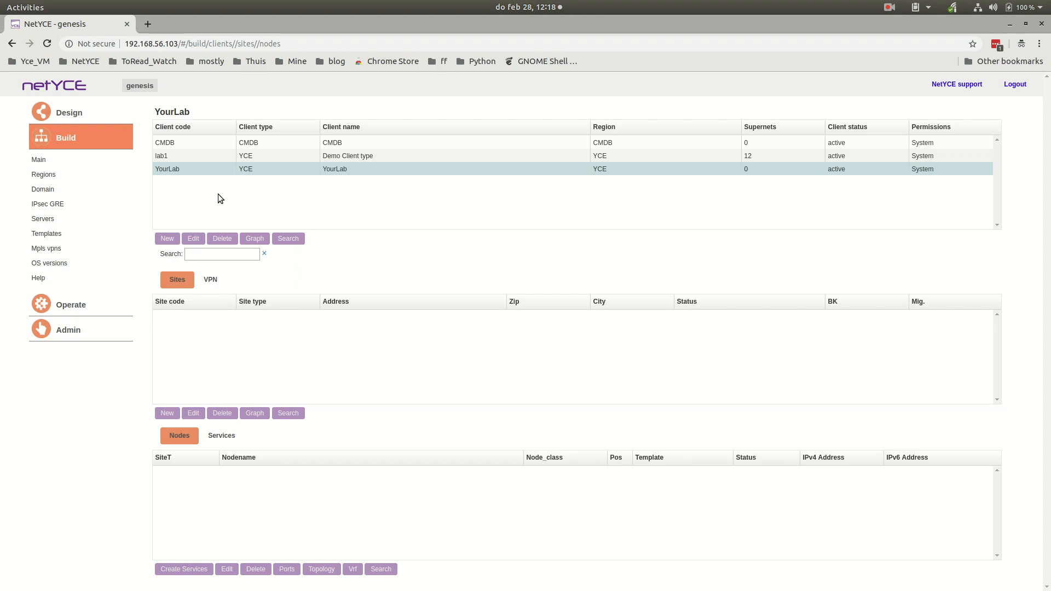
pyautogui.click(198, 168)
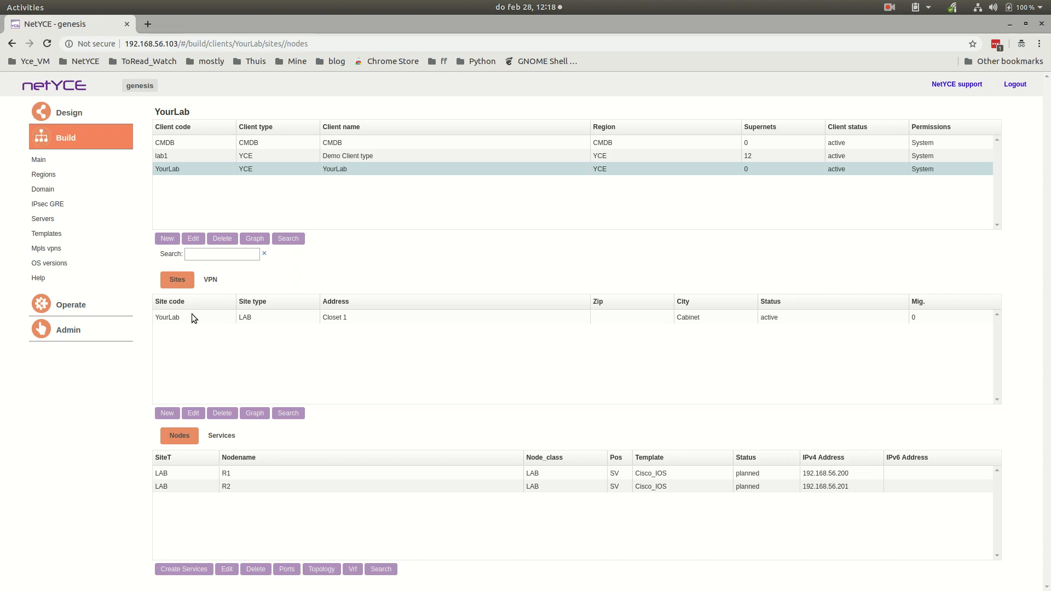
pyautogui.click(194, 240)
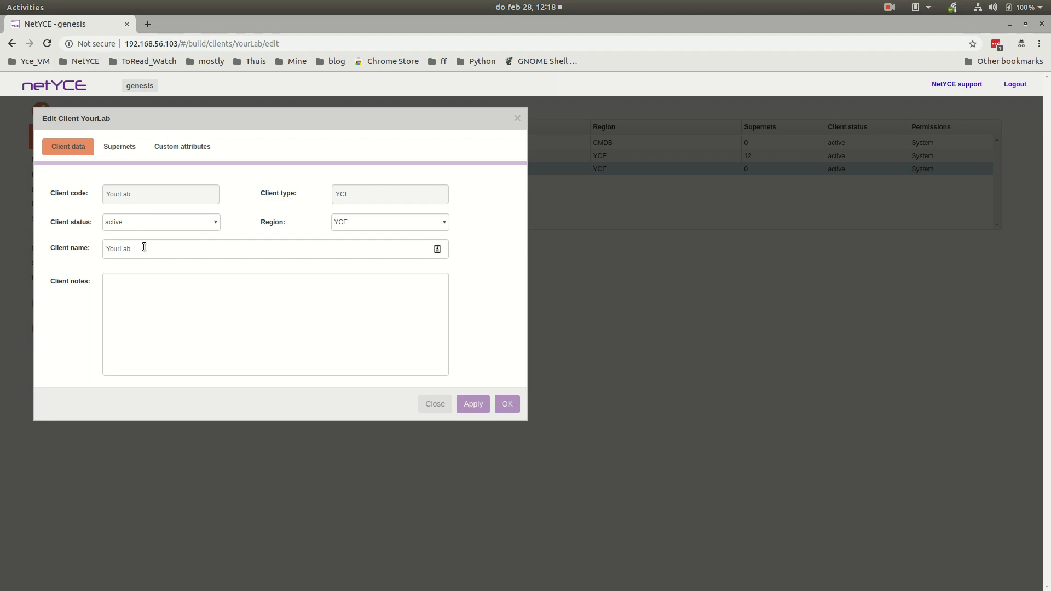
pyautogui.click(130, 148)
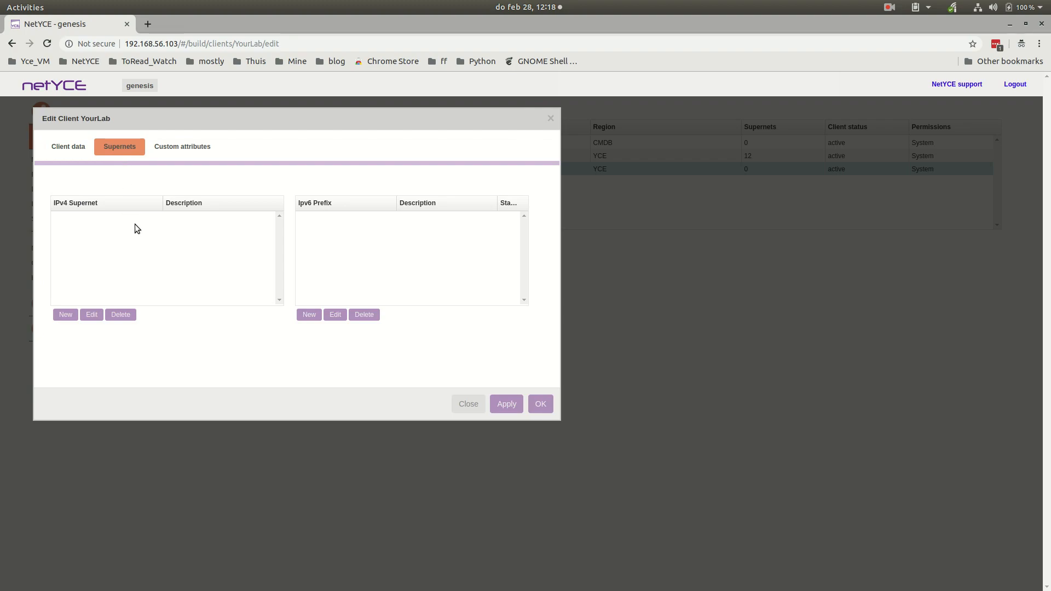
pyautogui.click(177, 149)
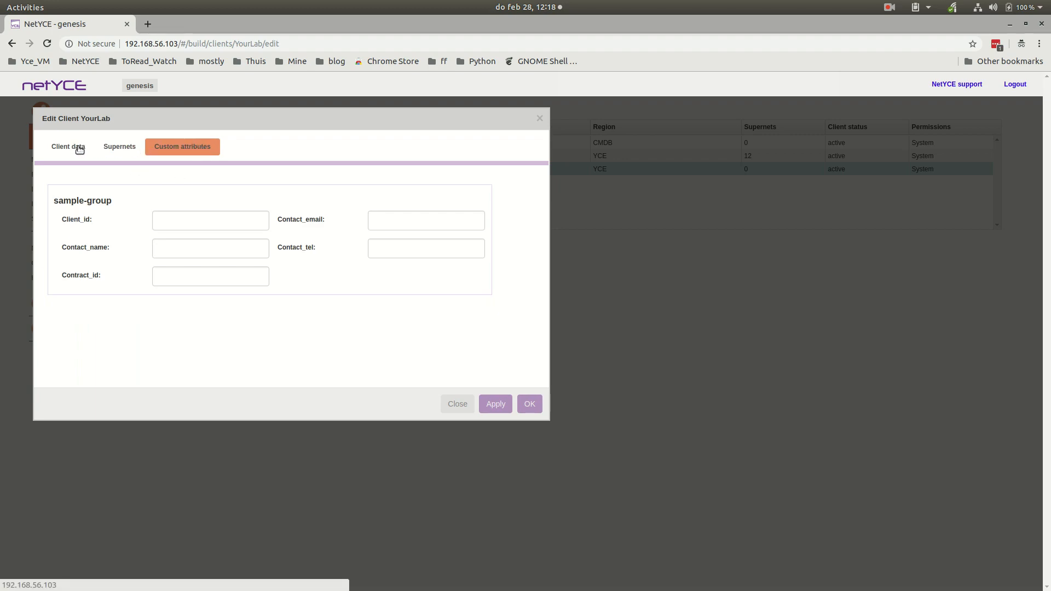
pyautogui.click(450, 406)
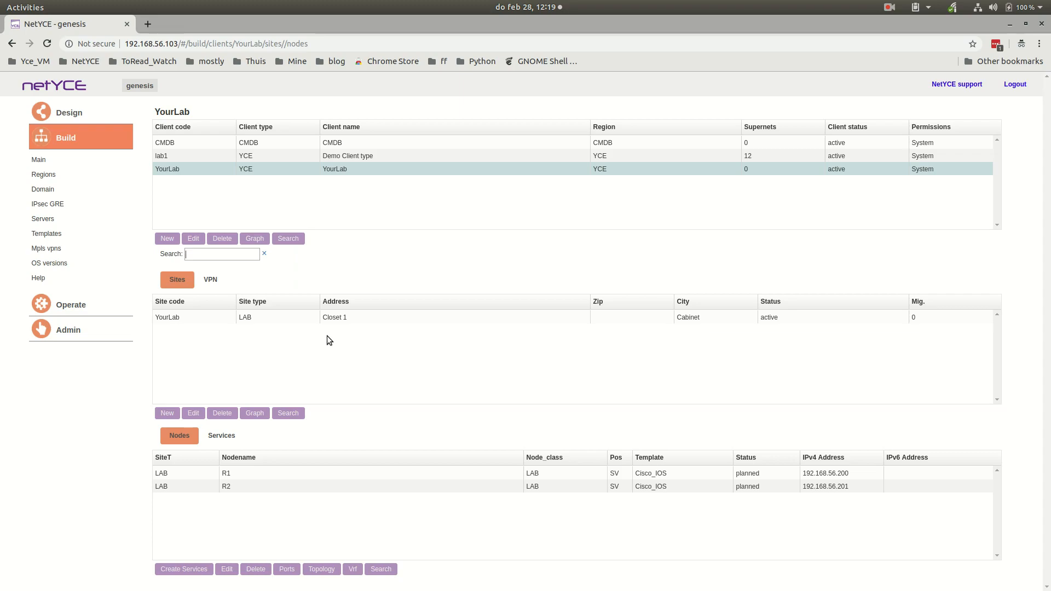
# - Review the address, keys and profiles of the YourLab site, then close its edit form
pyautogui.click(236, 319)
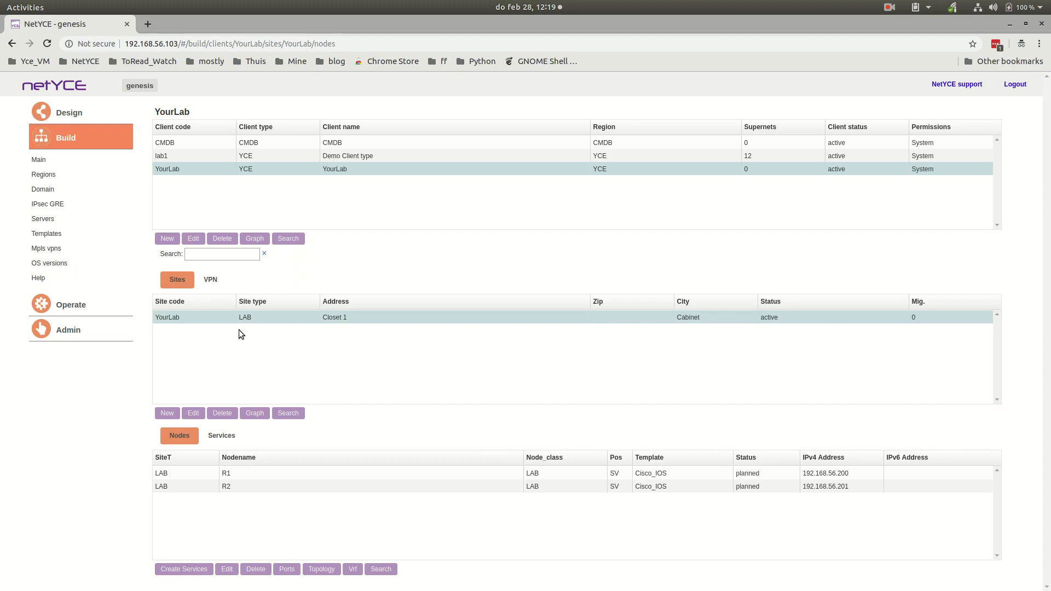
pyautogui.click(196, 414)
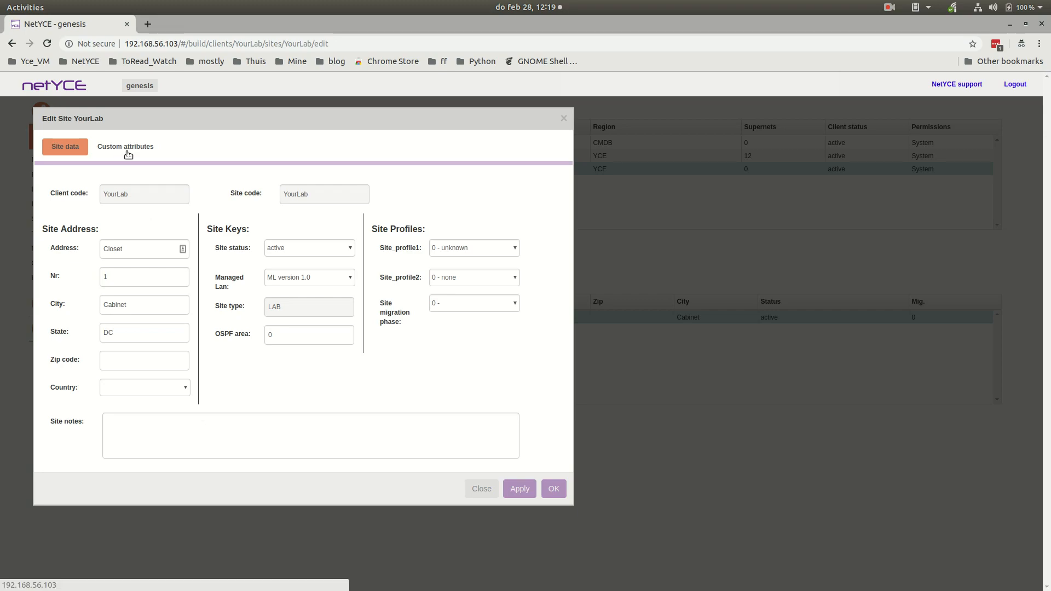
pyautogui.click(473, 490)
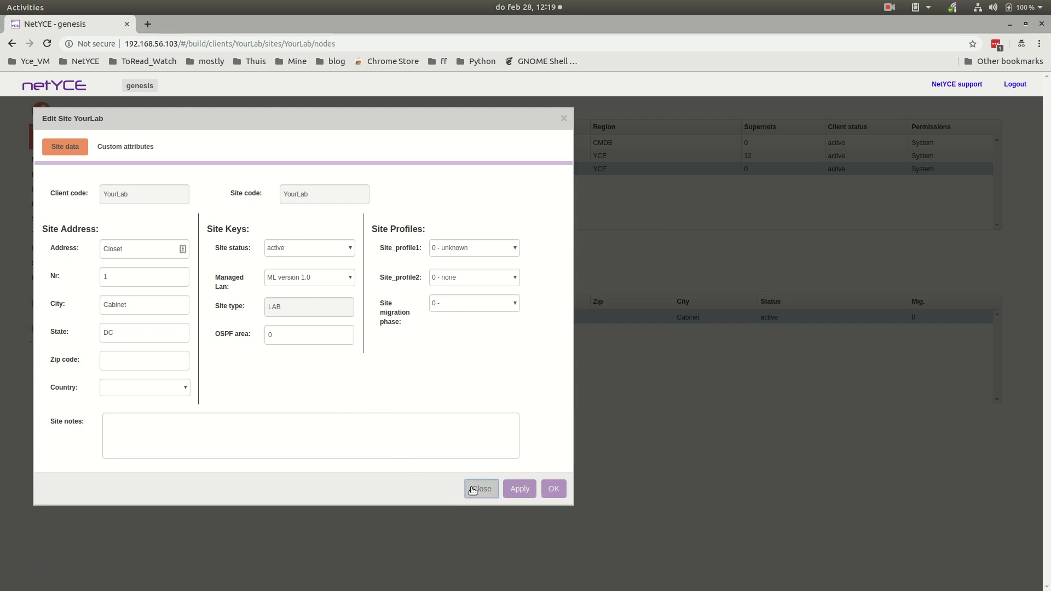
# - Open the Management IPv4 subnet of the YourLab site's R1 service for editing
pyautogui.click(229, 439)
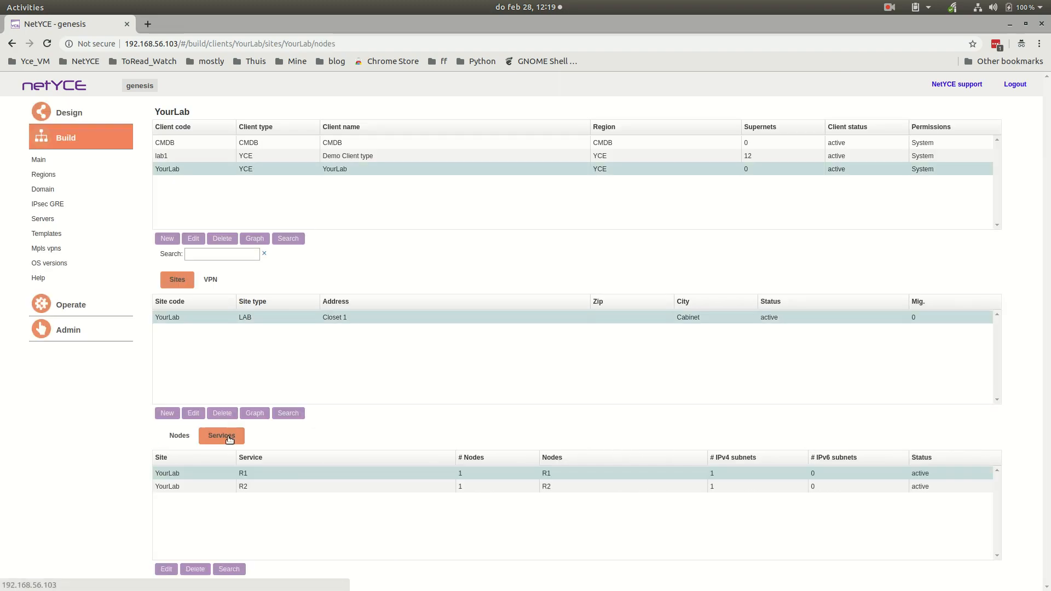
pyautogui.doubleClick(268, 472)
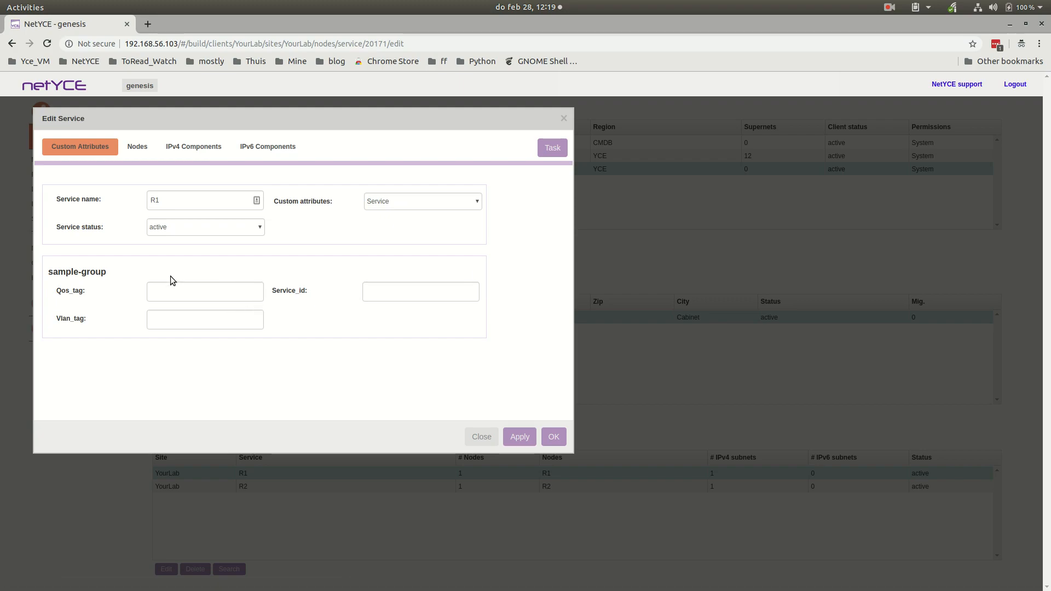
pyautogui.click(197, 150)
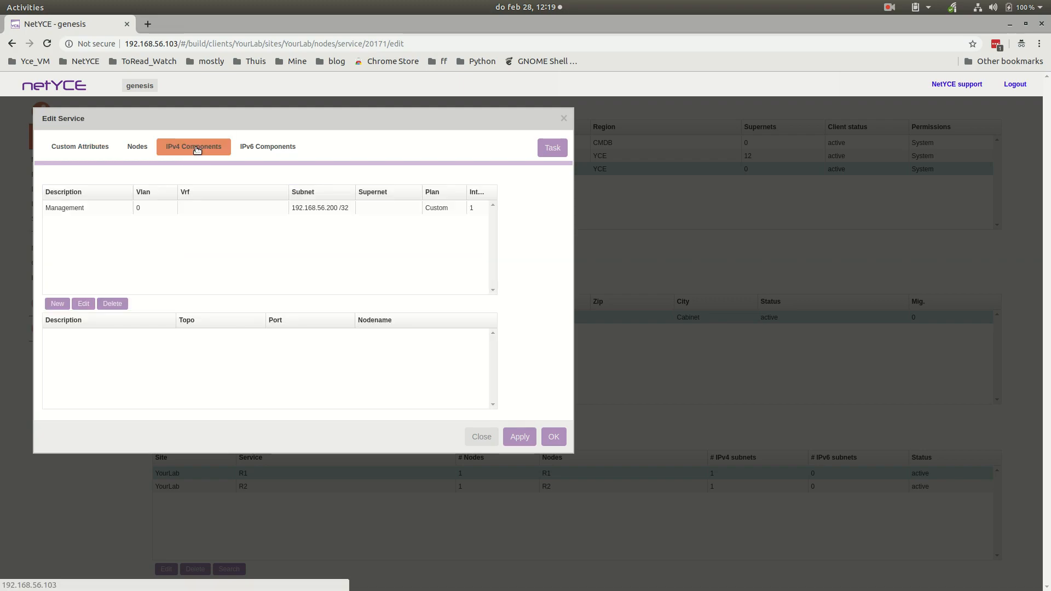
pyautogui.click(200, 209)
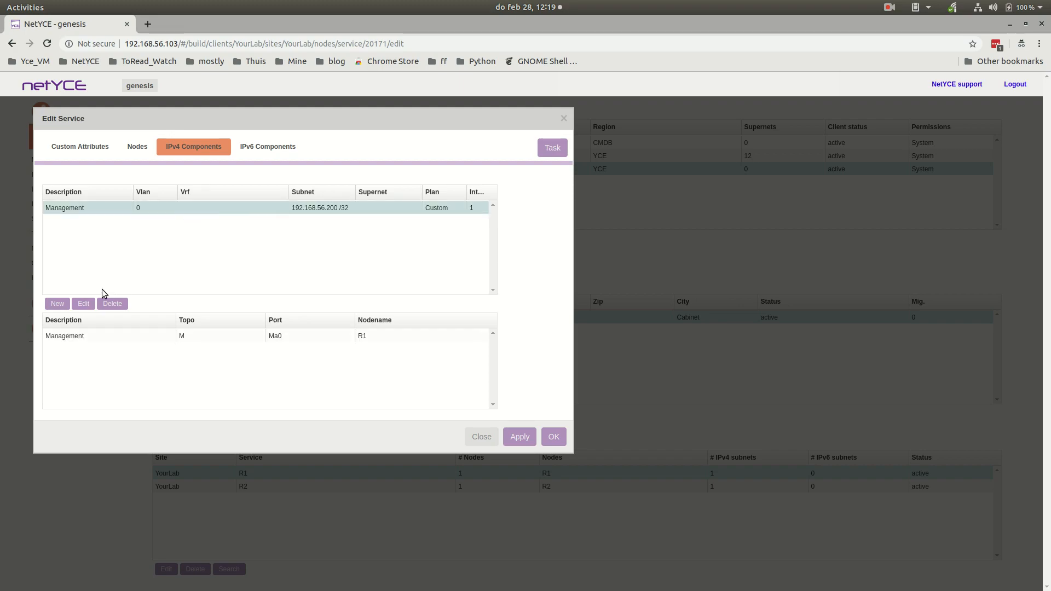
pyautogui.click(83, 304)
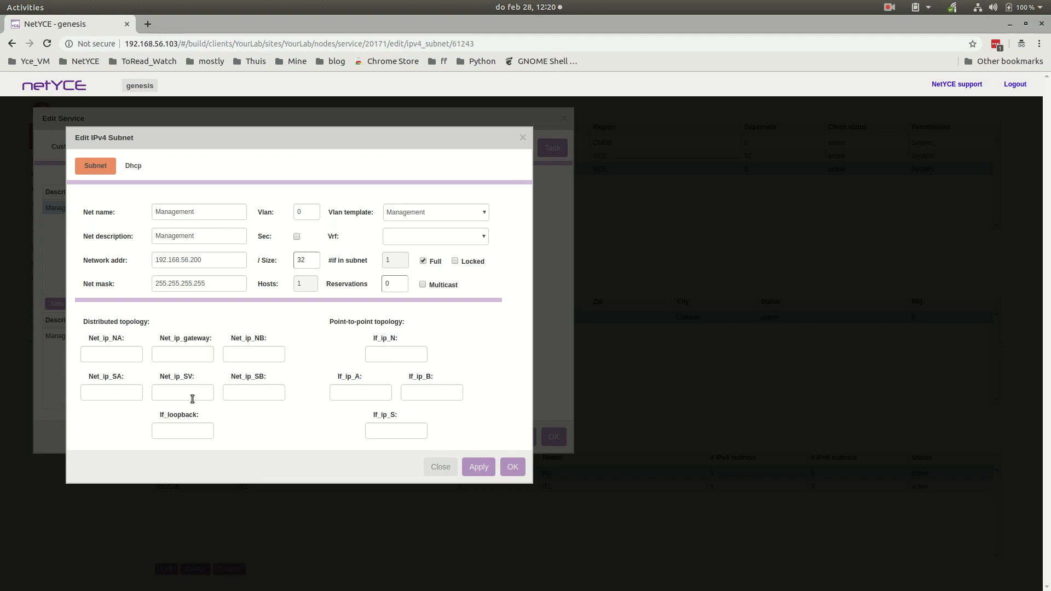
# - Set the Management subnet's Net_ip_gateway to 192.168.56.1 and apply the change
pyautogui.click(187, 351)
pyautogui.write('192.168.56.1')
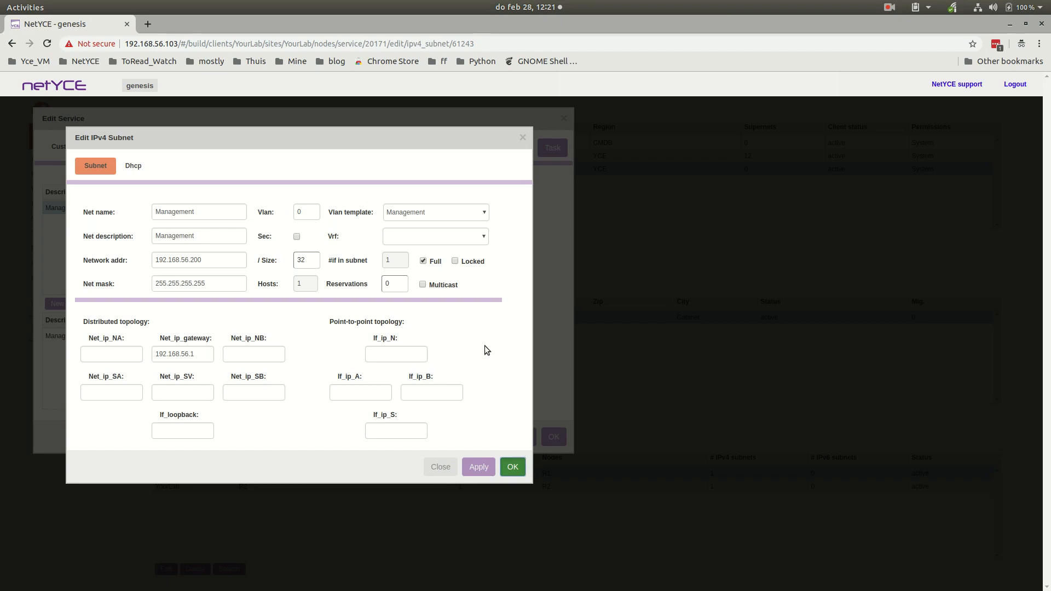
pyautogui.click(468, 467)
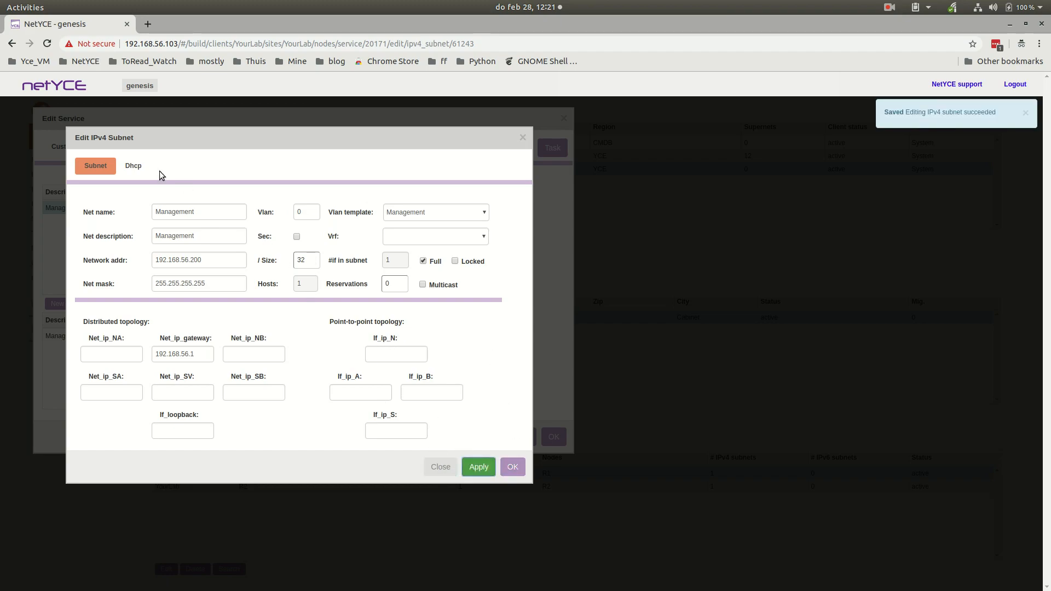
# - Check the Management subnet's DHCP settings and the R1 service's IPv6 components, then close the service form
pyautogui.click(133, 167)
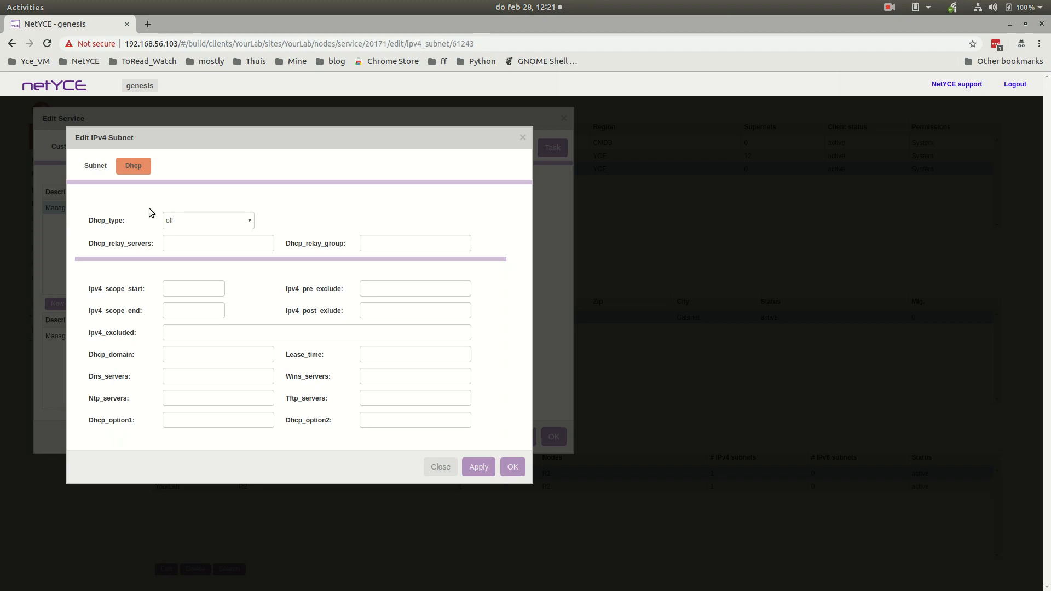
pyautogui.click(439, 468)
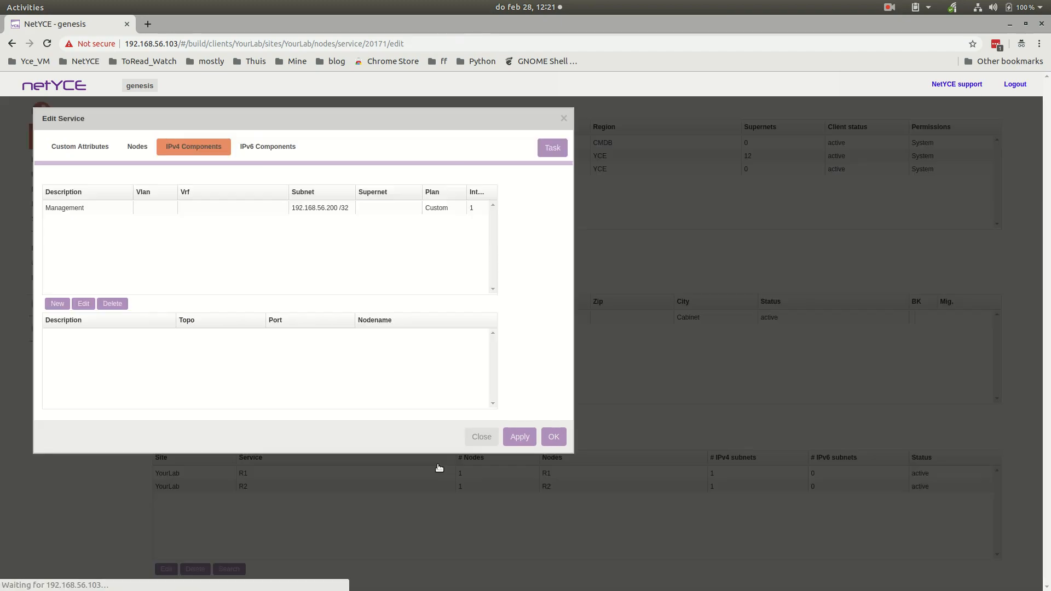
pyautogui.click(279, 152)
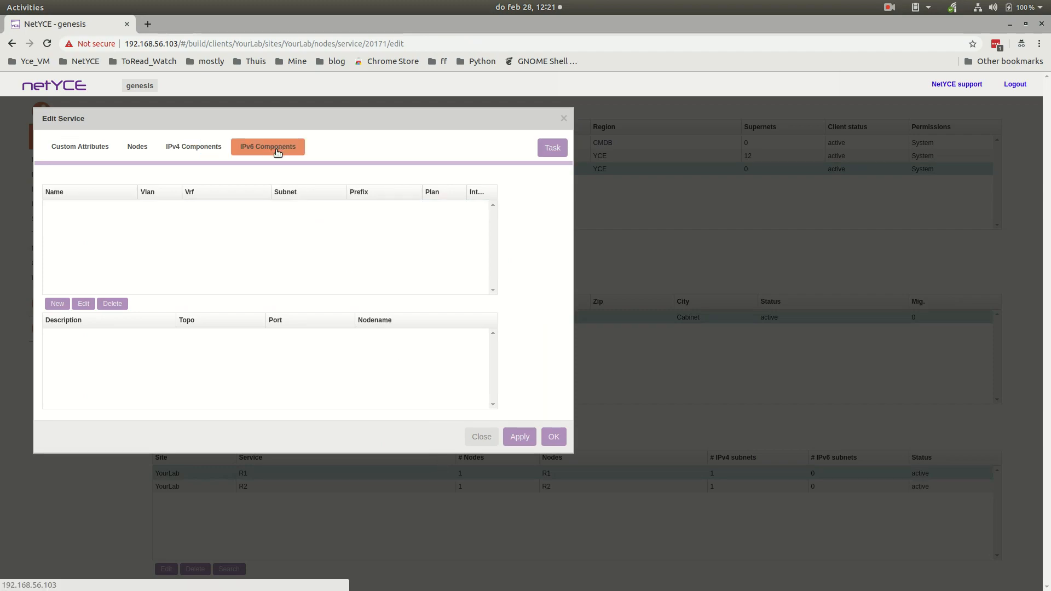
pyautogui.click(490, 437)
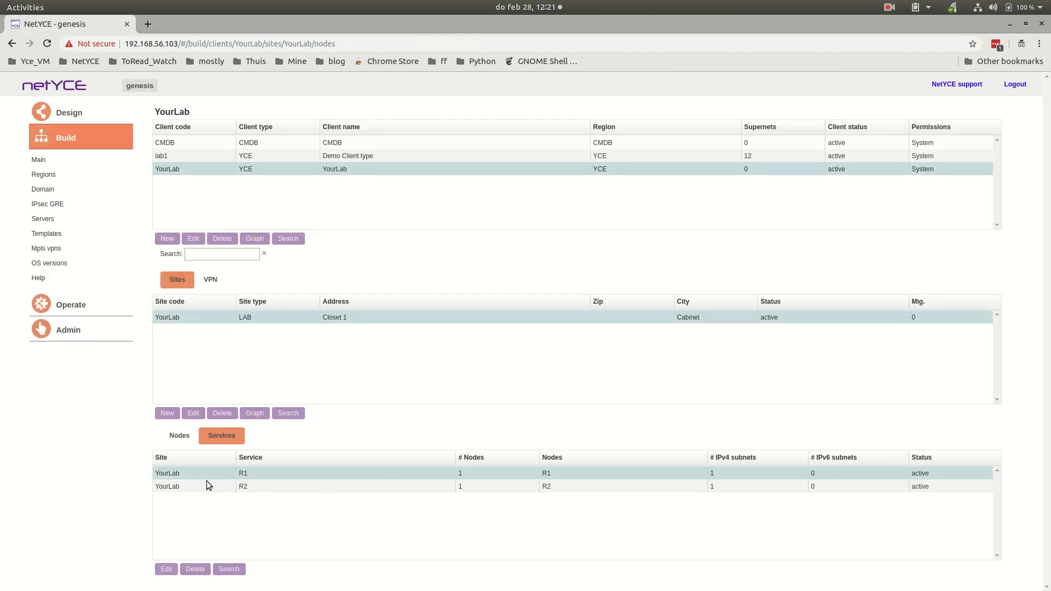
# - Open node R1 of the YourLab site from the node list and display its ports
pyautogui.click(179, 436)
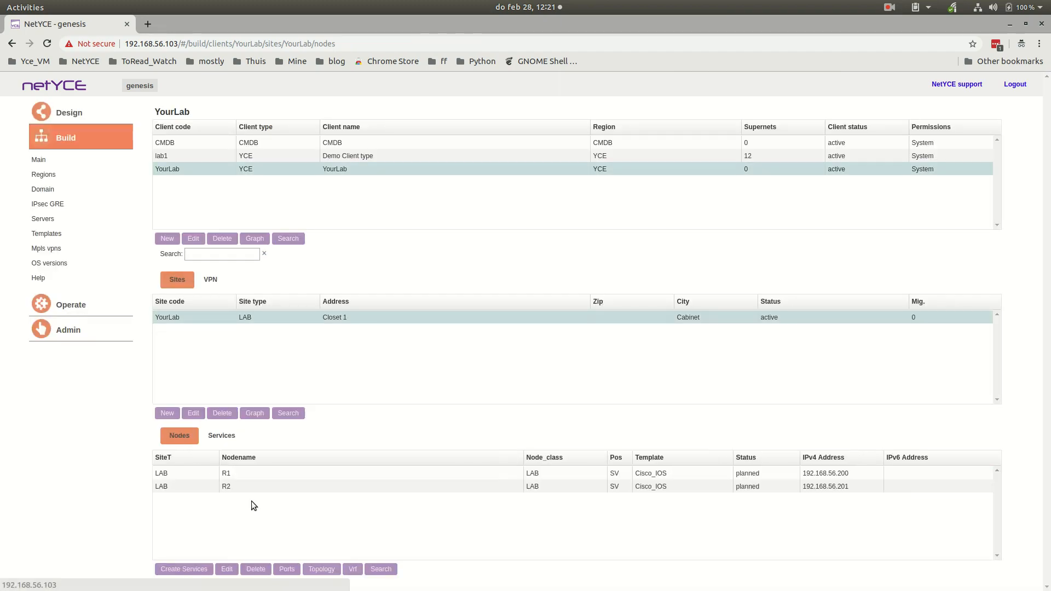
pyautogui.click(230, 441)
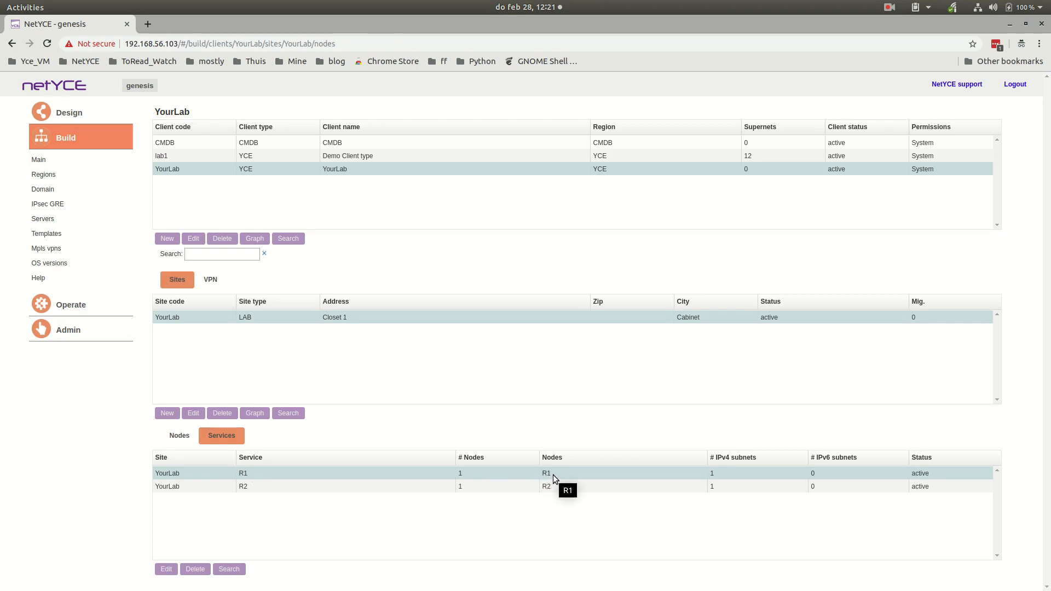
pyautogui.click(183, 442)
pyautogui.click(275, 474)
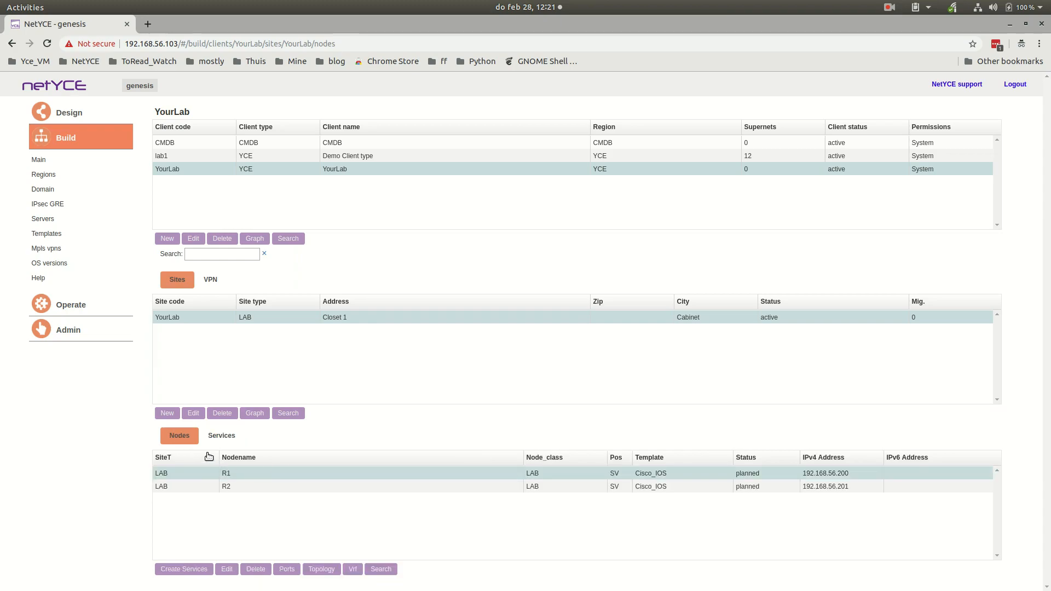
pyautogui.doubleClick(237, 473)
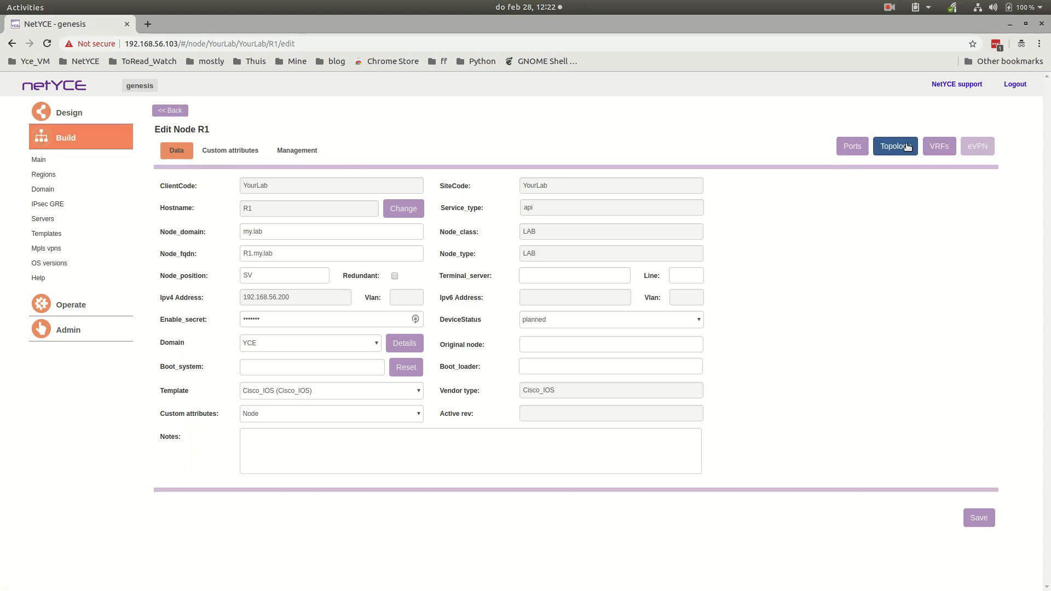
pyautogui.click(855, 148)
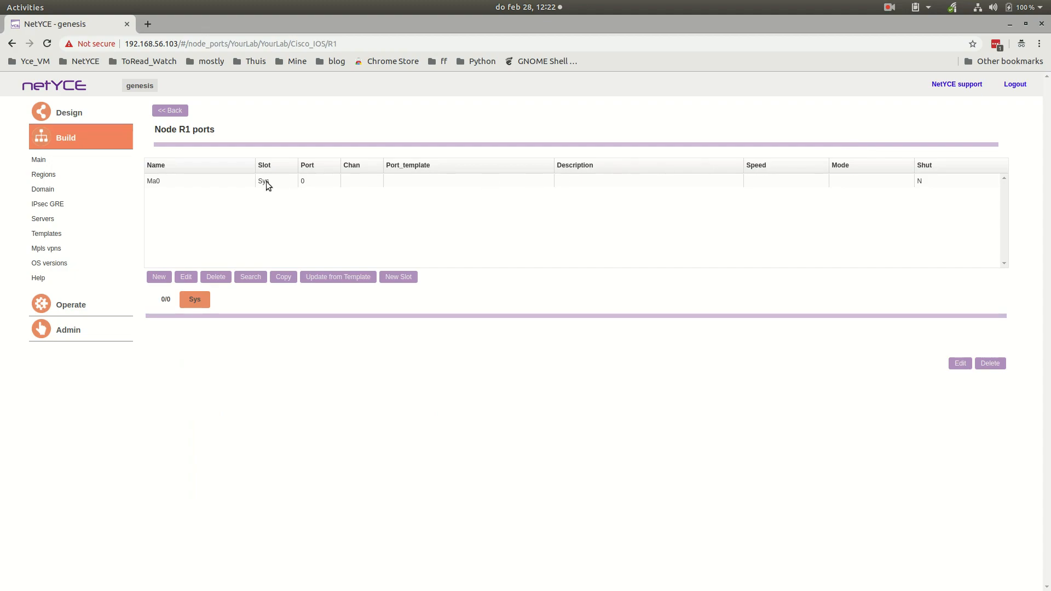
# - Create ports 1 to 5 on node R1 in slot 0/0, using the GigabitEthernet port type with the user template
pyautogui.click(265, 181)
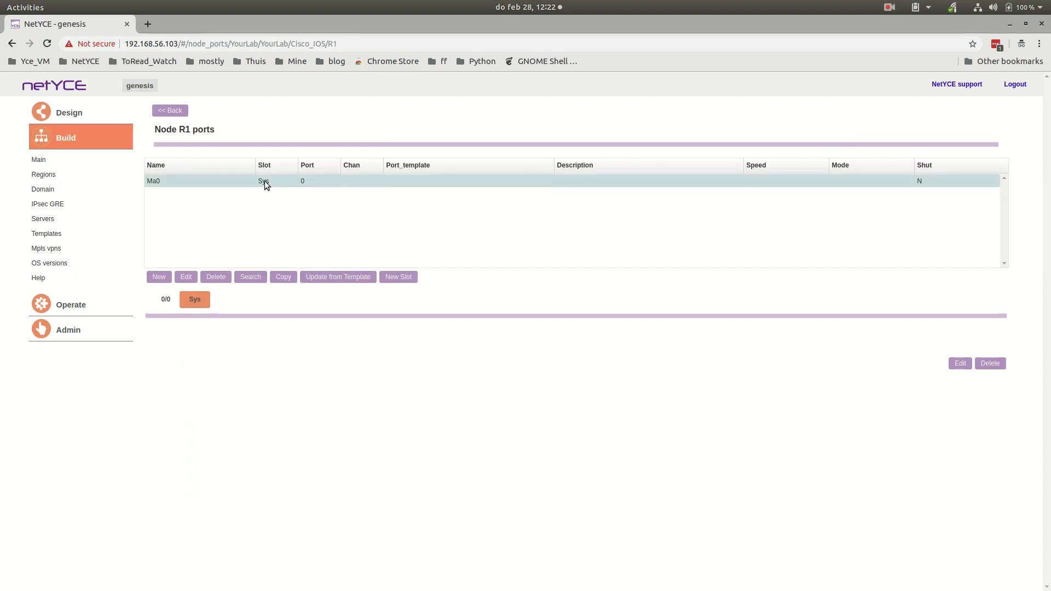
pyautogui.click(159, 277)
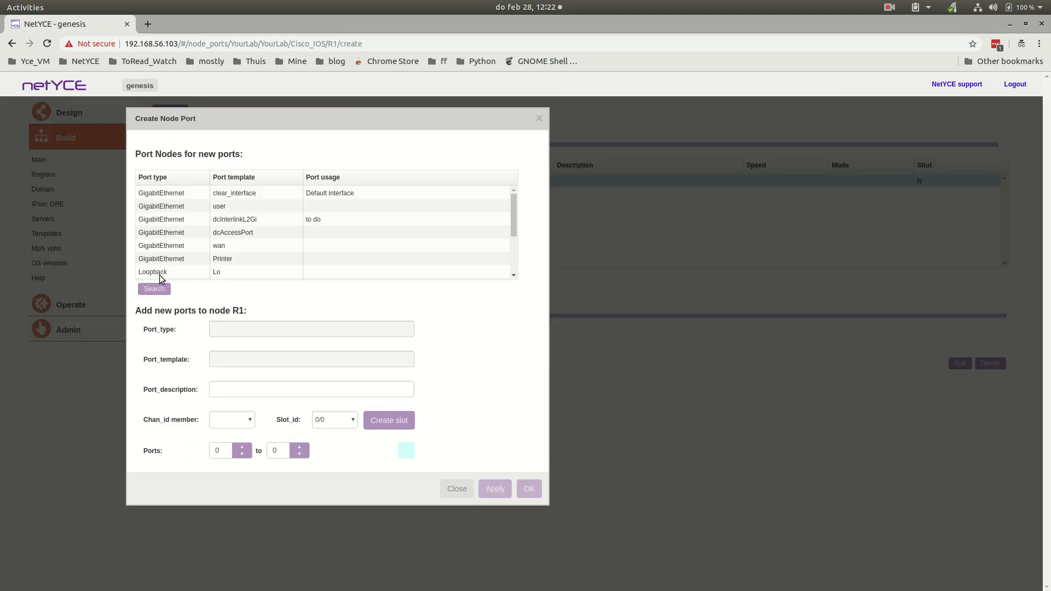
pyautogui.click(177, 211)
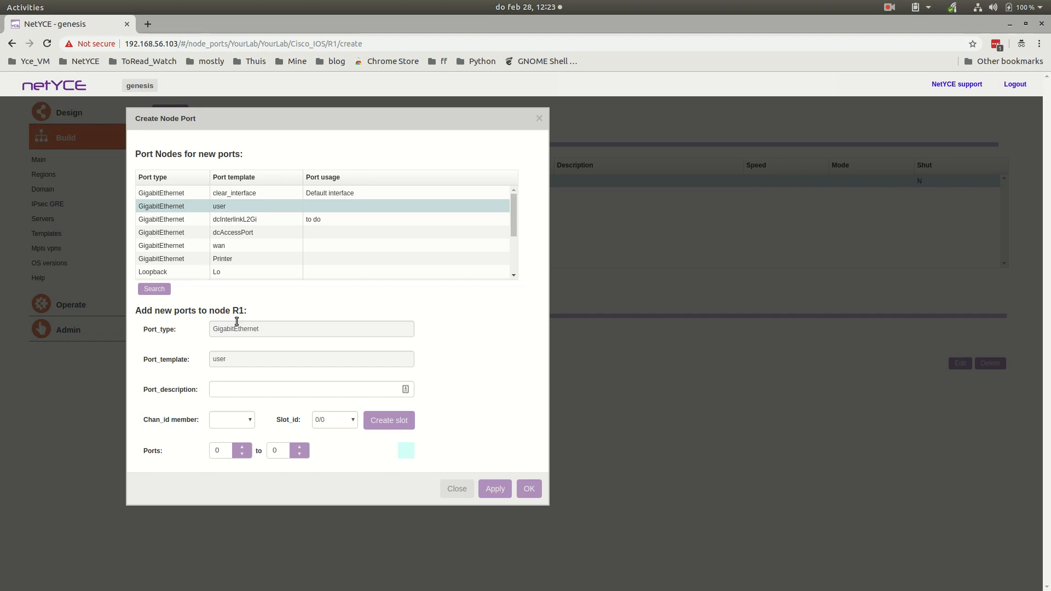
pyautogui.click(336, 426)
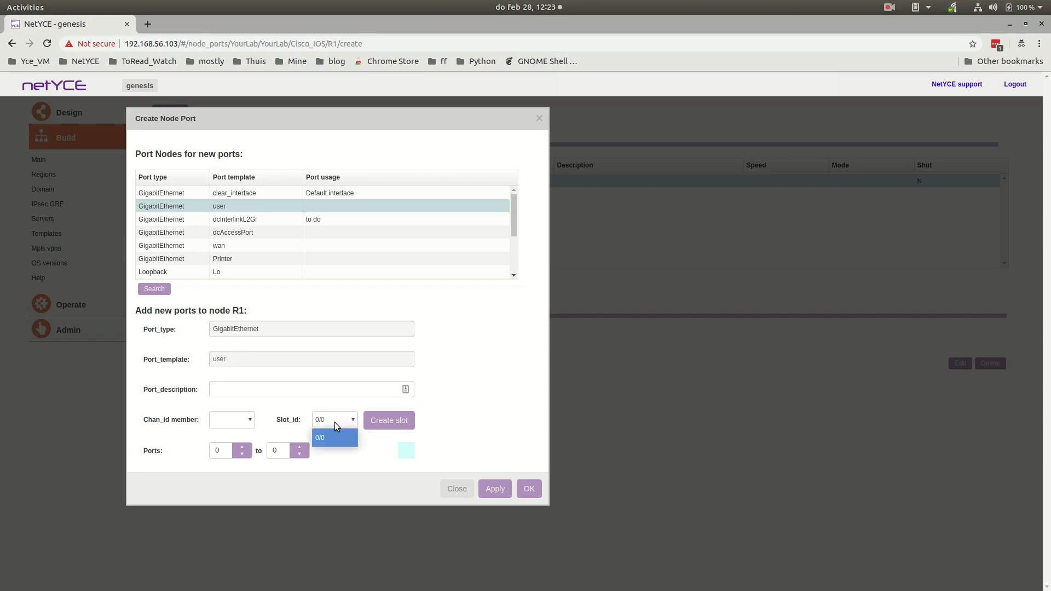
pyautogui.click(336, 426)
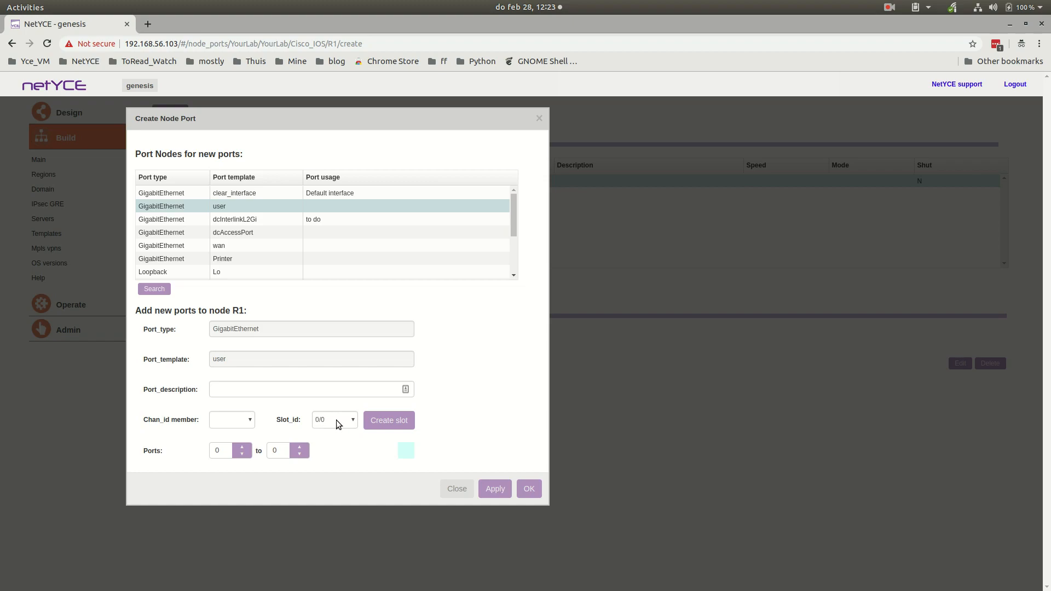
pyautogui.click(242, 447)
pyautogui.click(299, 447)
pyautogui.click(526, 489)
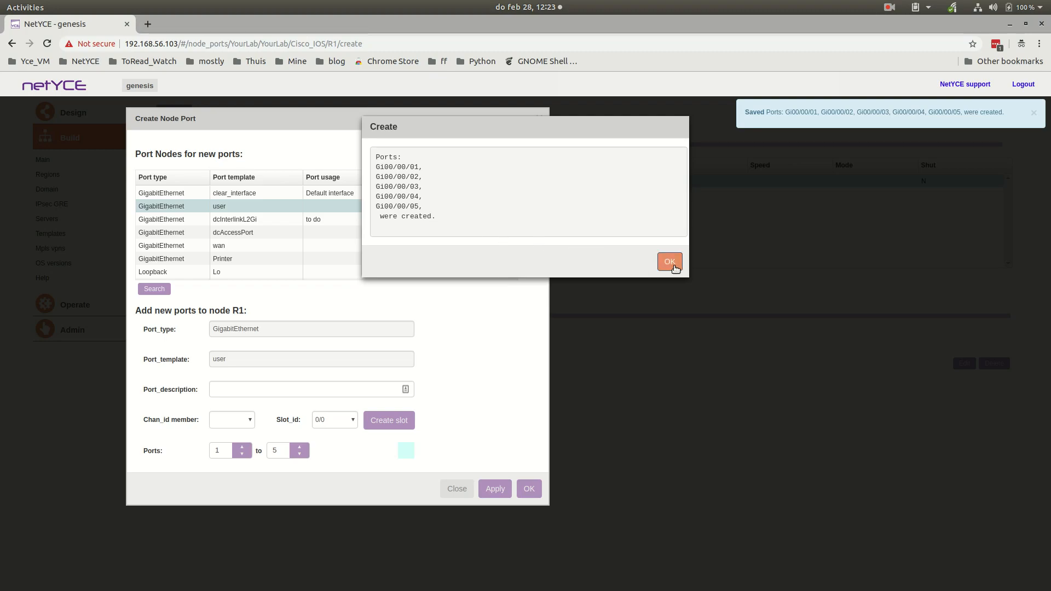
pyautogui.click(675, 266)
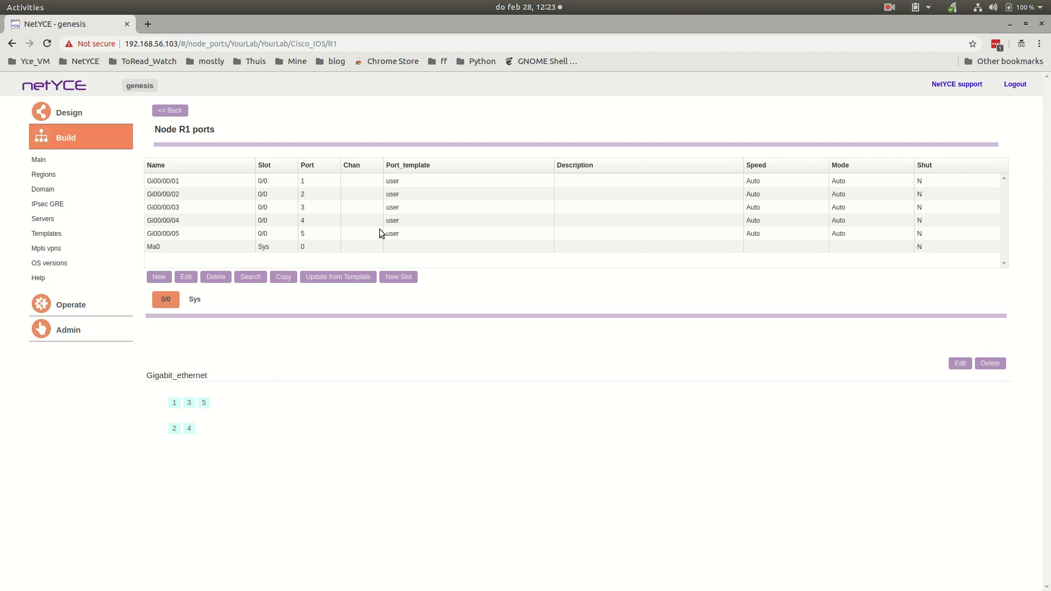
# - Add the VRF 1 - MGMT to node R1, then return to the node's details
pyautogui.click(180, 112)
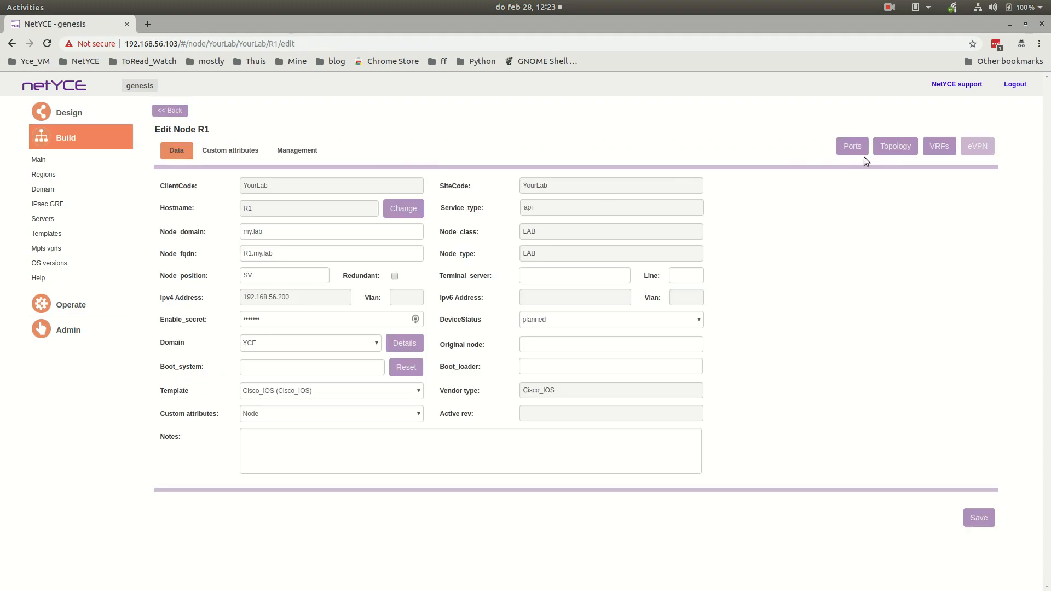
pyautogui.click(939, 147)
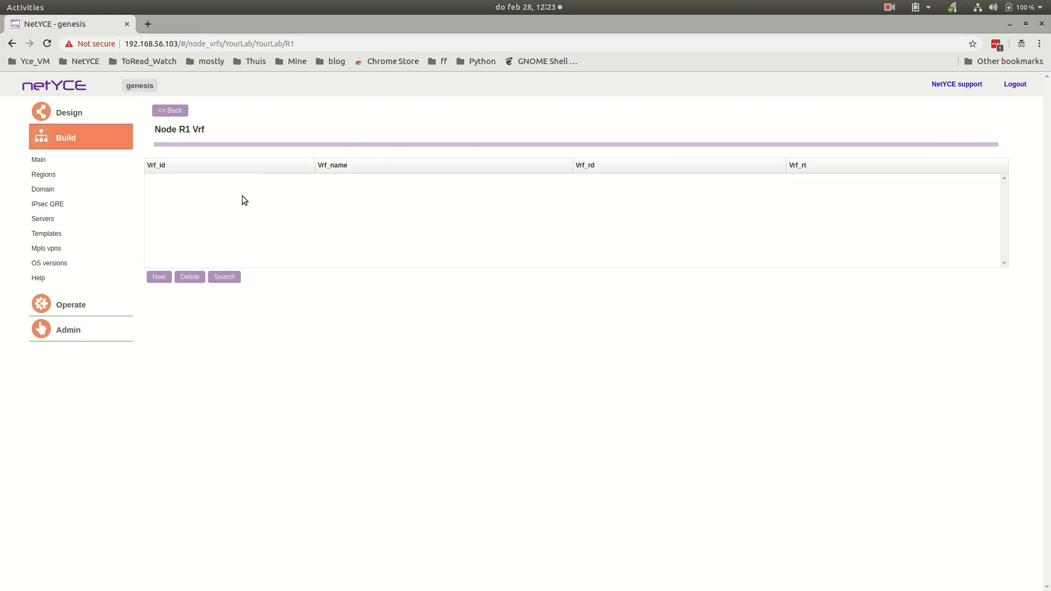
pyautogui.click(159, 278)
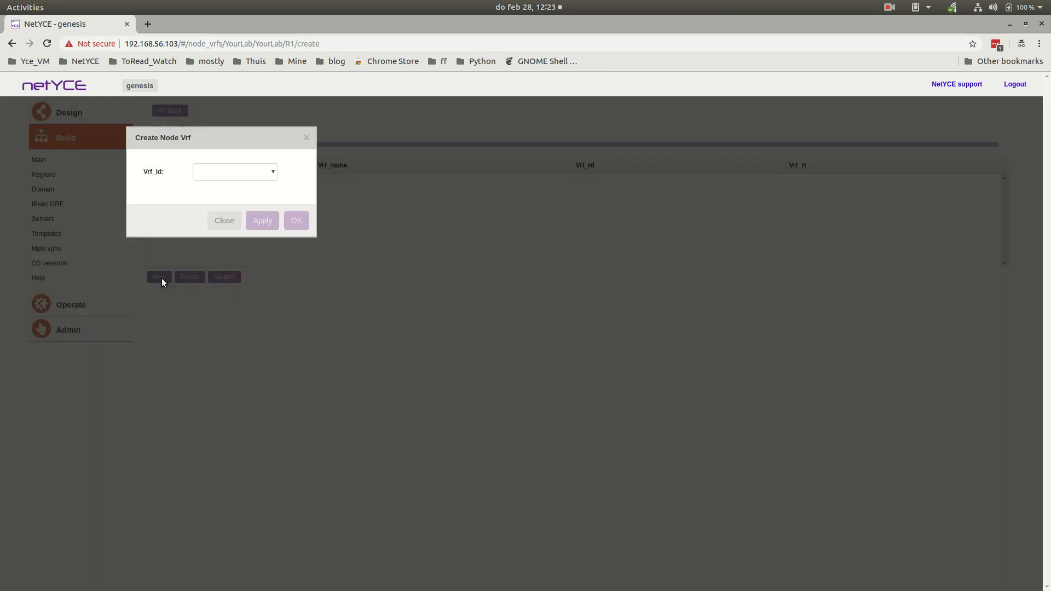
pyautogui.click(258, 172)
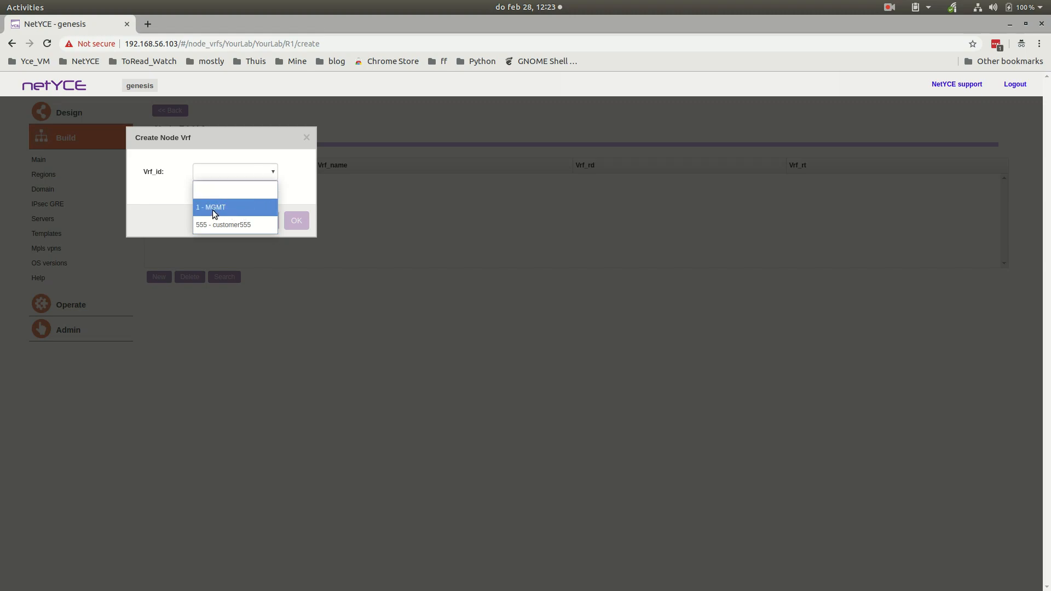
pyautogui.click(230, 209)
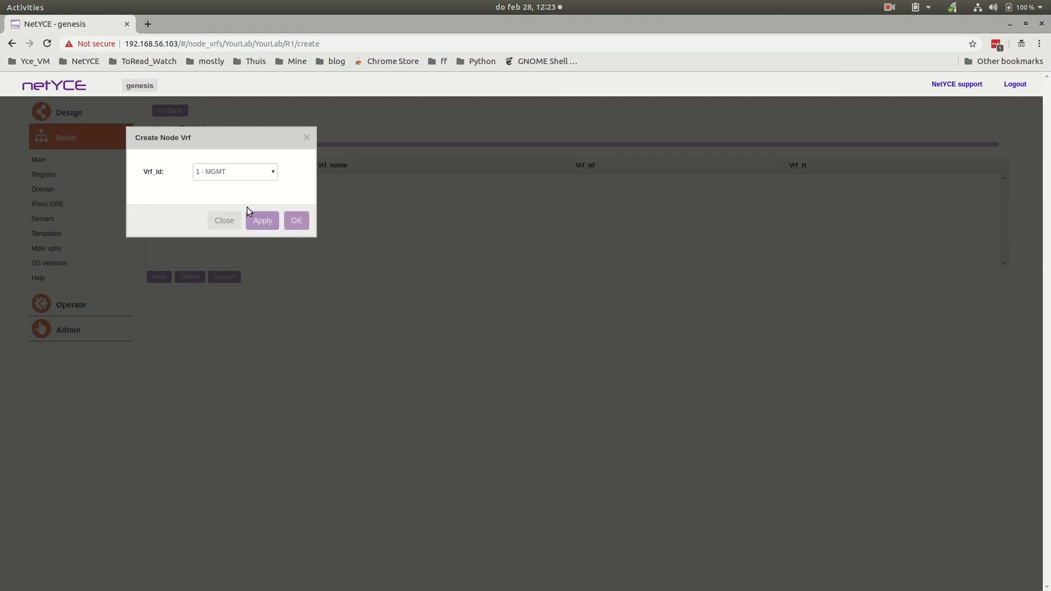
pyautogui.click(297, 220)
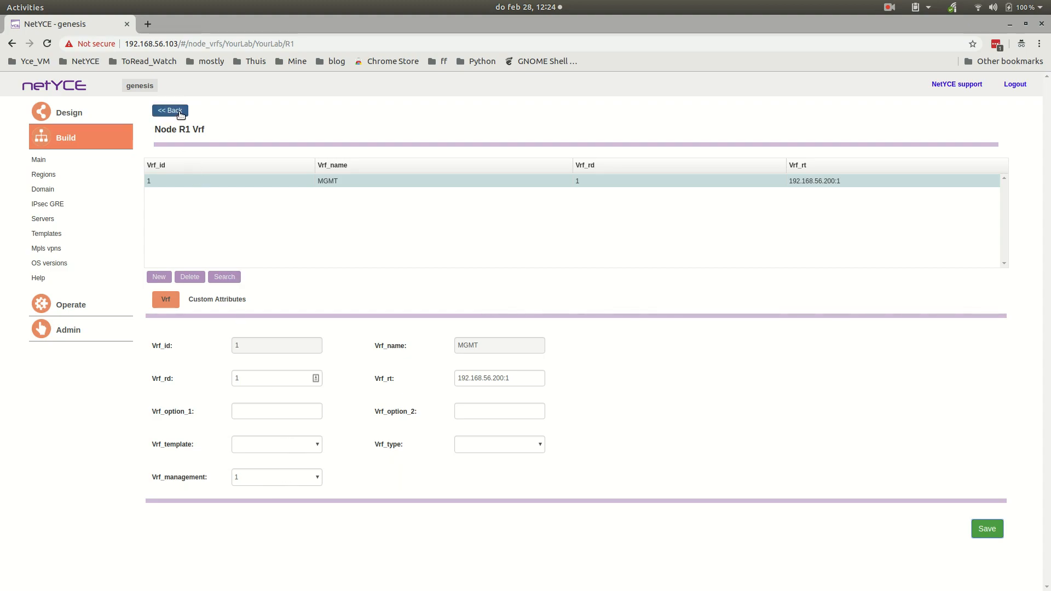
pyautogui.click(180, 113)
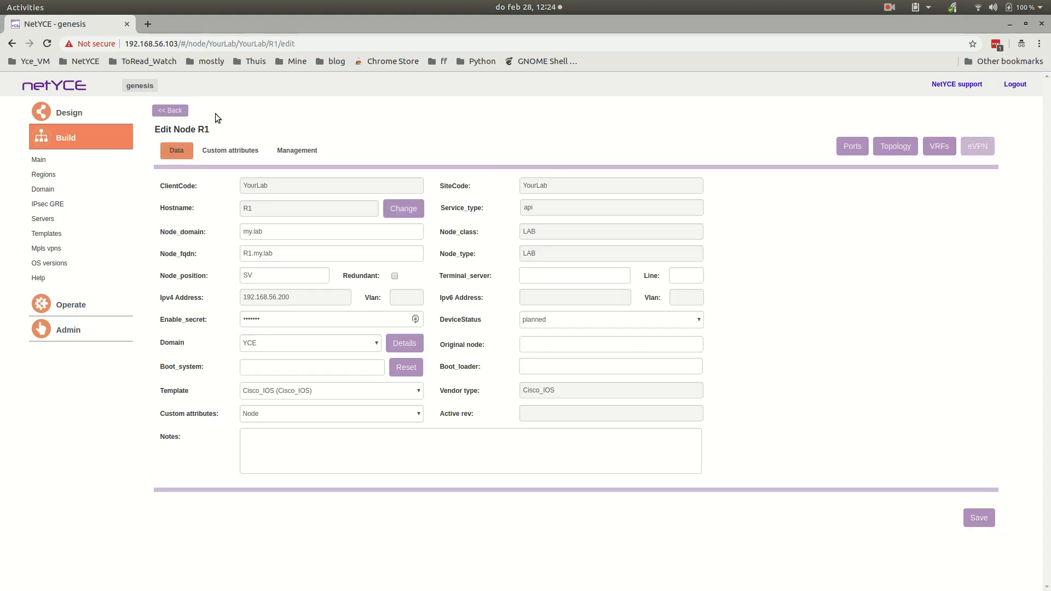
# - Examine node R1's topology, selecting port Gi00/00/01 to check its connections, and return to the YourLab client overview
pyautogui.click(897, 149)
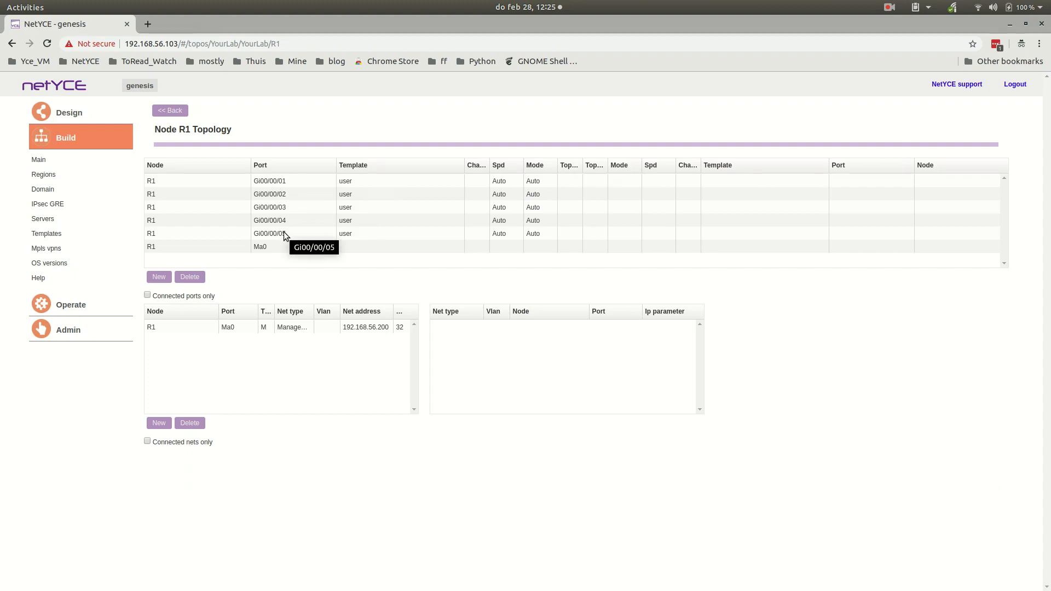
pyautogui.click(261, 184)
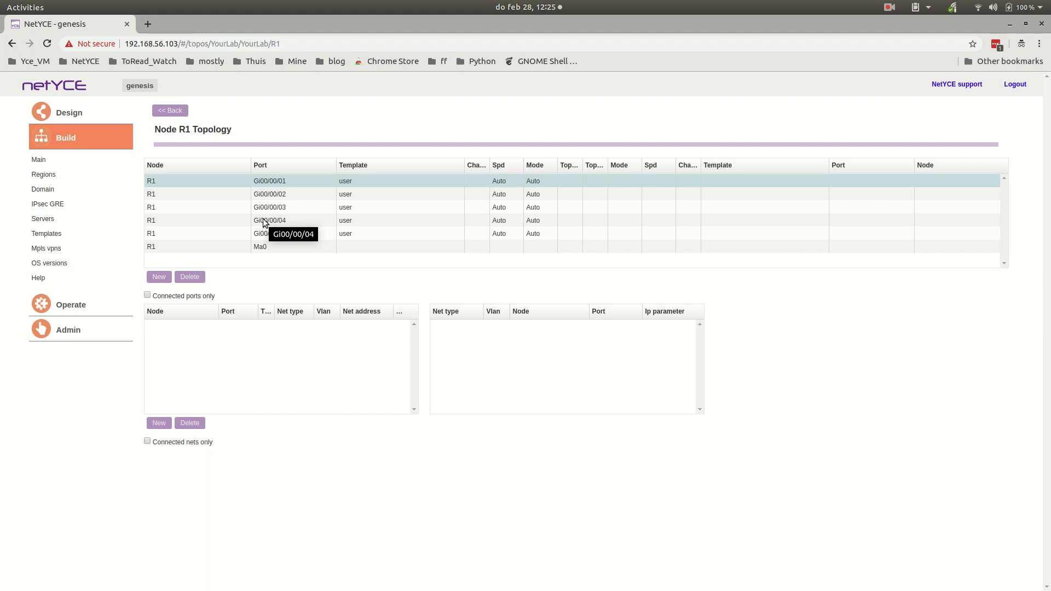
pyautogui.click(178, 111)
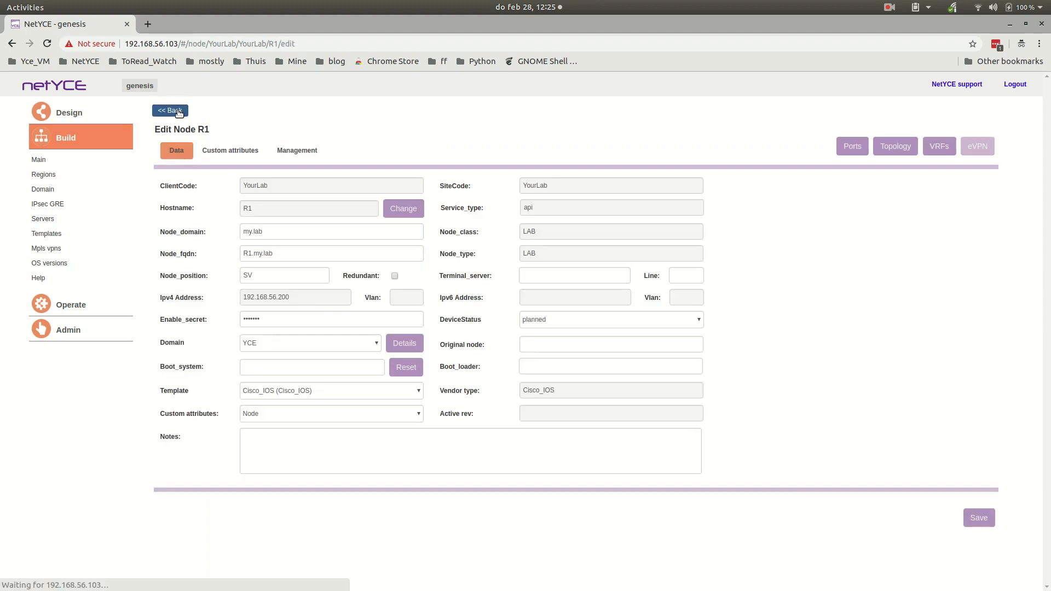
pyautogui.click(179, 112)
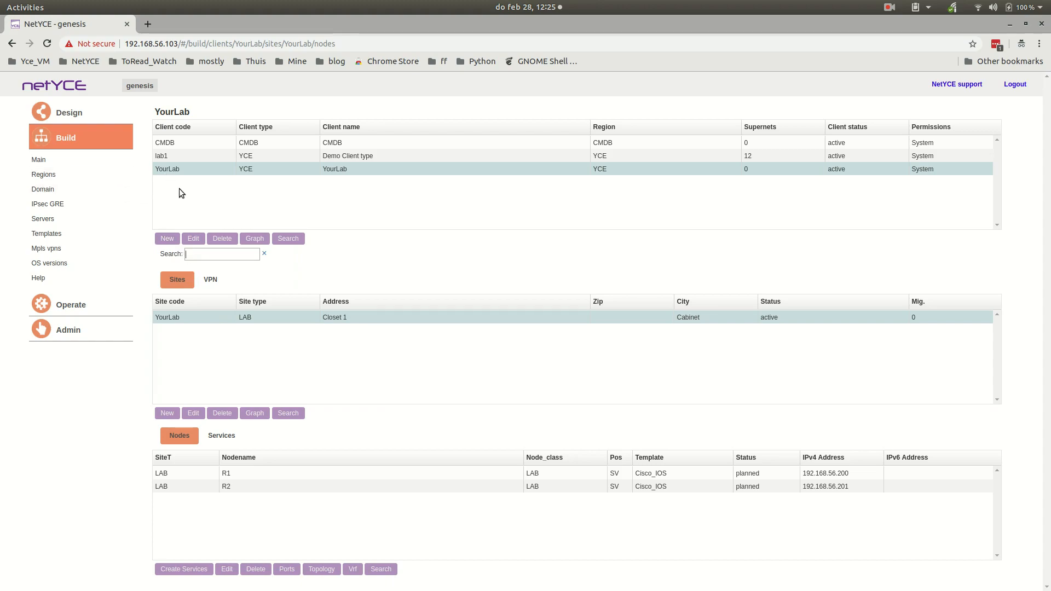
# - Switch to the image viewer and bring the main_overview.png diagram to the front
pyautogui.moveTo(0, 103); pyautogui.dragTo(630, 132)
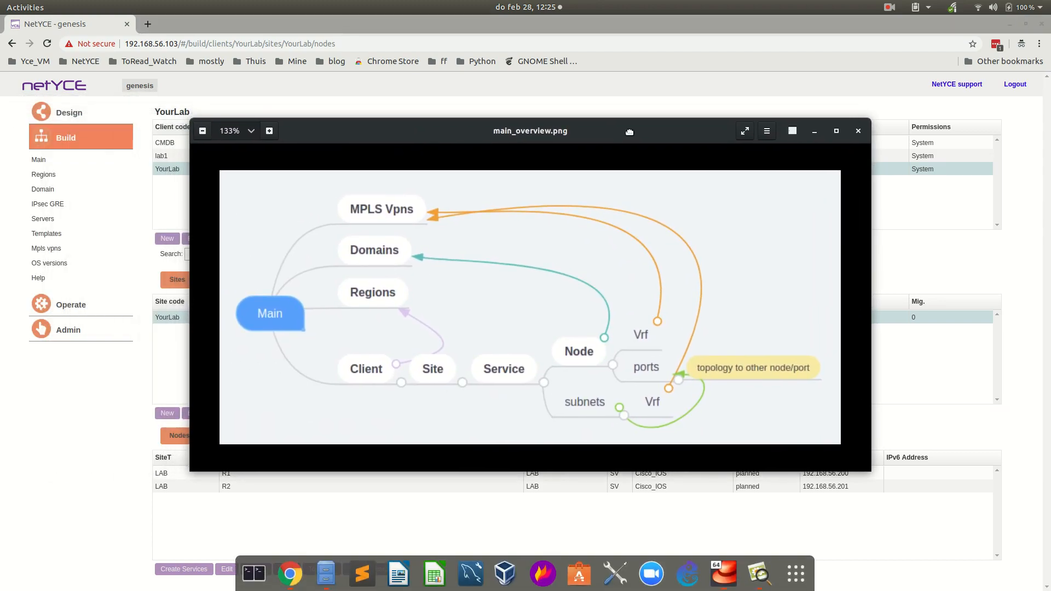